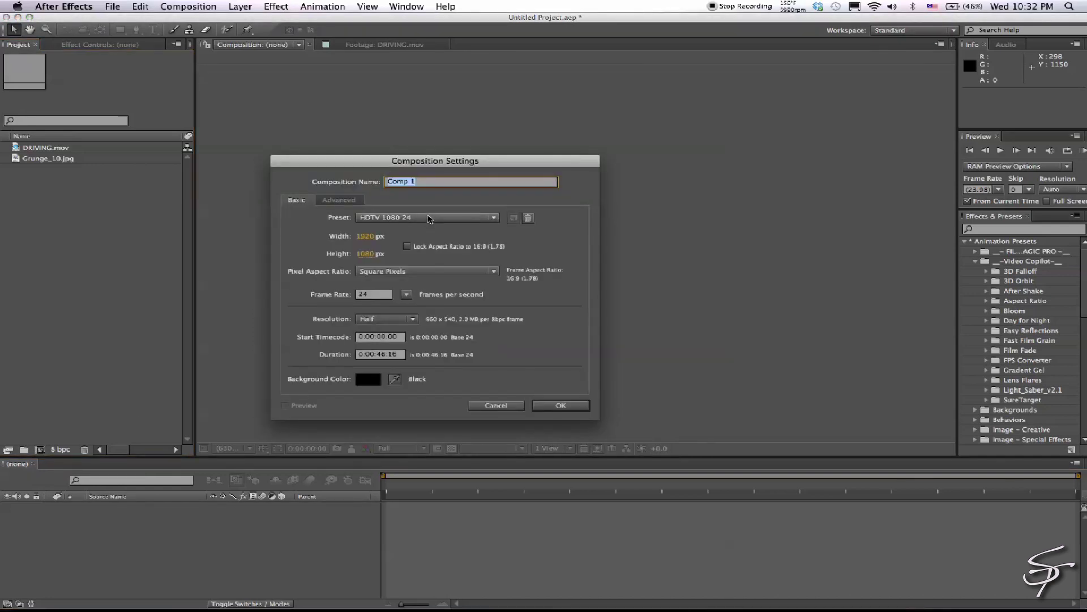
# Choose the DVCPRO HD 720 23.976 preset for Comp 1 (960×720).
pyautogui.click(429, 218)
pyautogui.click(430, 450)
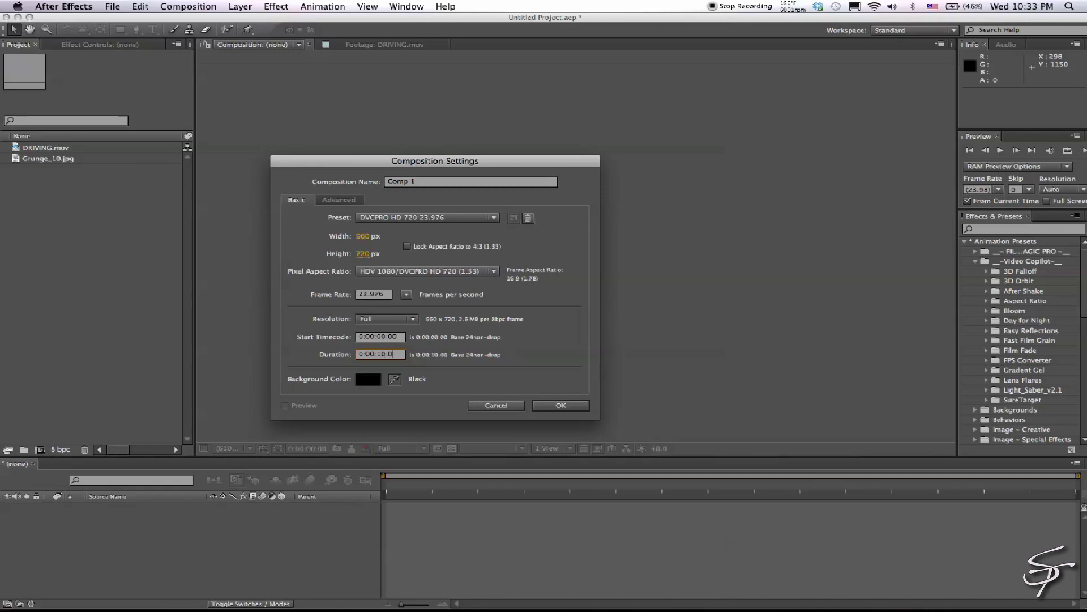
# Add DRIVING.mov to Comp 1 as a 3D layer pushed back in Z.
pyautogui.click(548, 404)
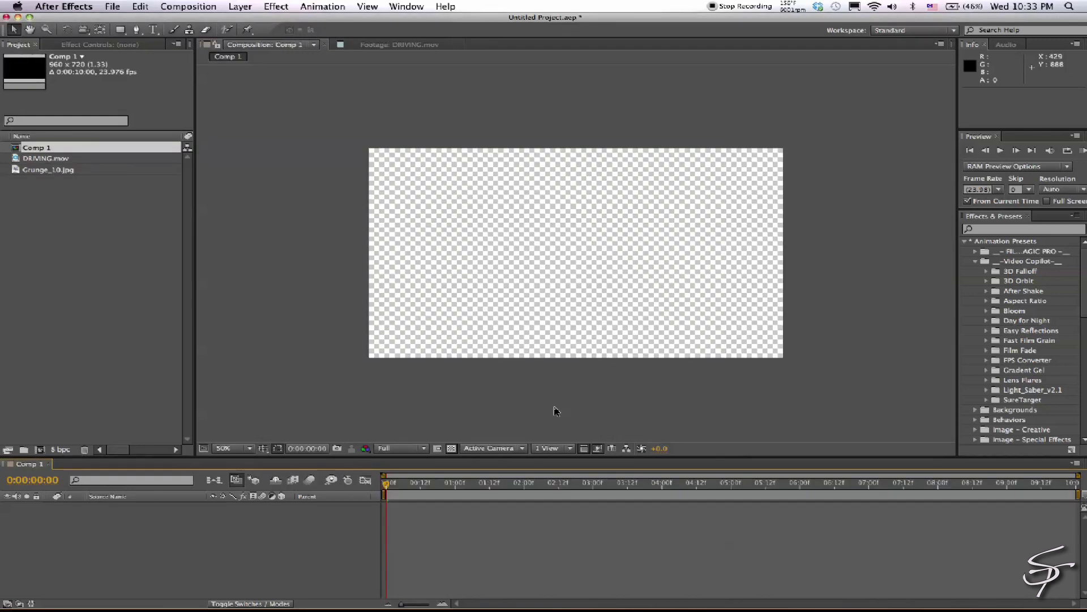
pyautogui.moveTo(46, 158); pyautogui.dragTo(73, 310)
pyautogui.moveTo(140, 544); pyautogui.dragTo(142, 542)
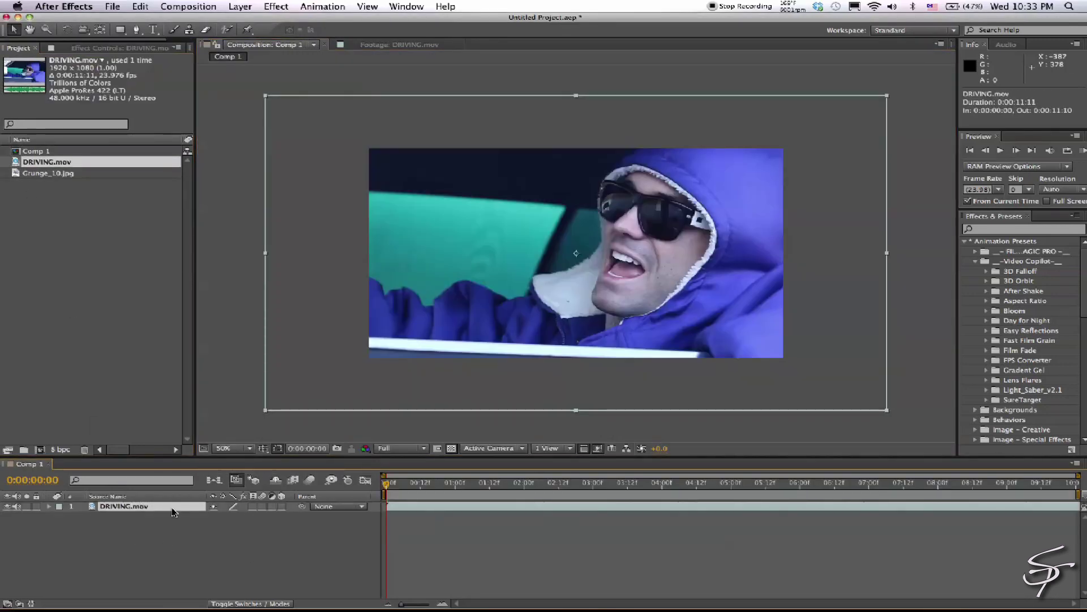
pyautogui.click(282, 506)
pyautogui.moveTo(576, 253); pyautogui.dragTo(524, 458)
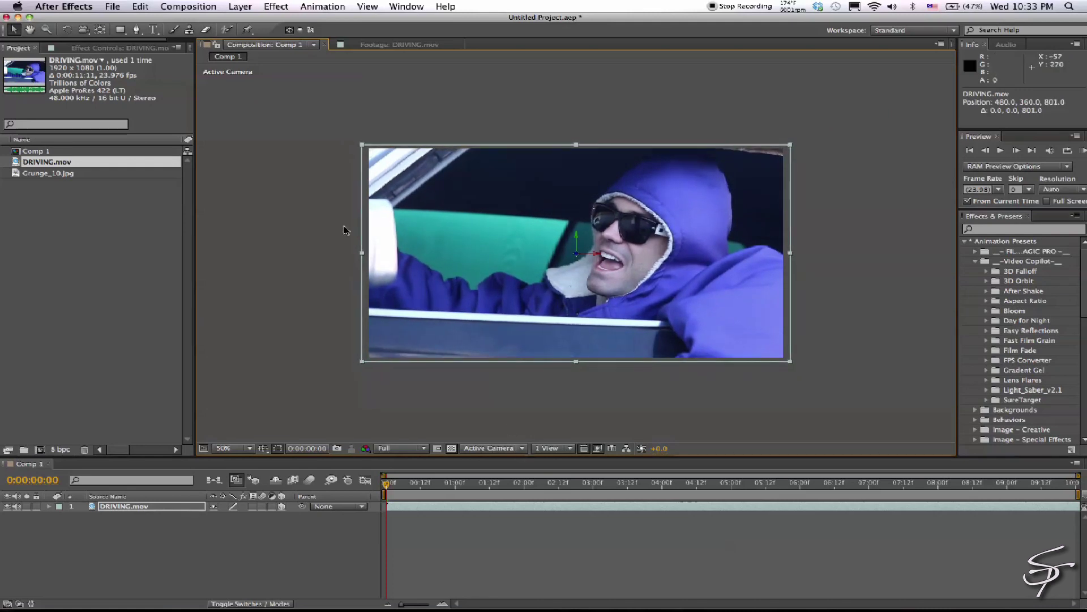
# Apply Keylight (1.2) to DRIVING.mov to key out the green screen.
pyautogui.click(275, 7)
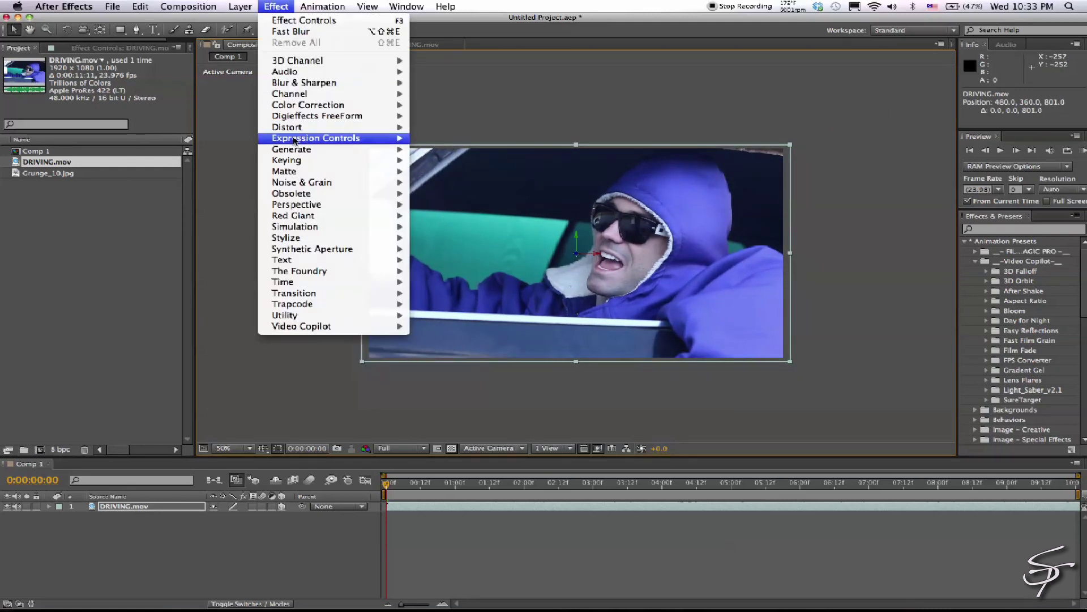
pyautogui.moveTo(299, 161)
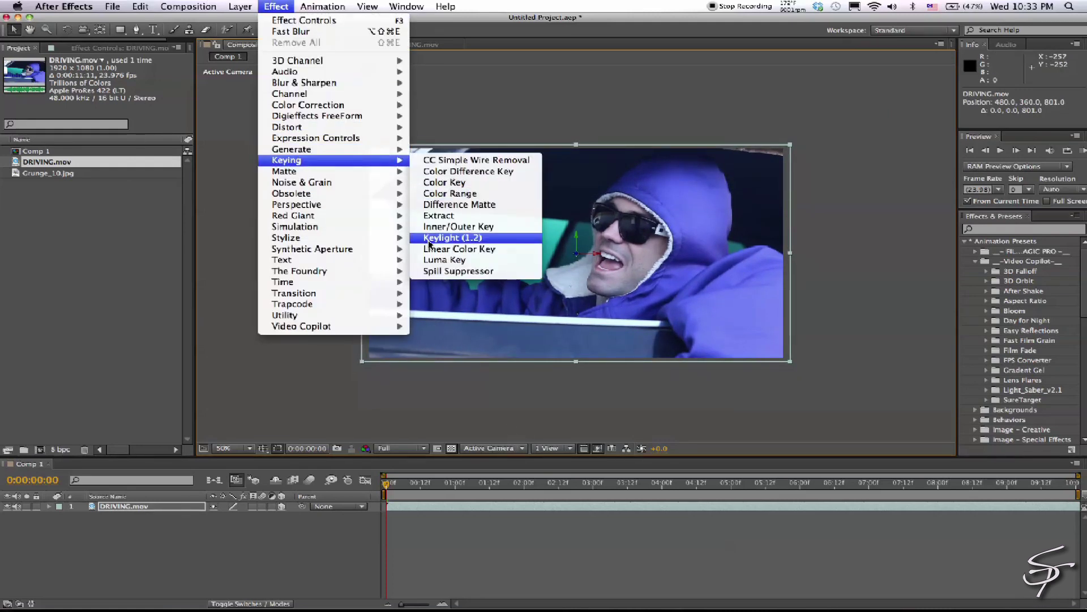
pyautogui.click(448, 238)
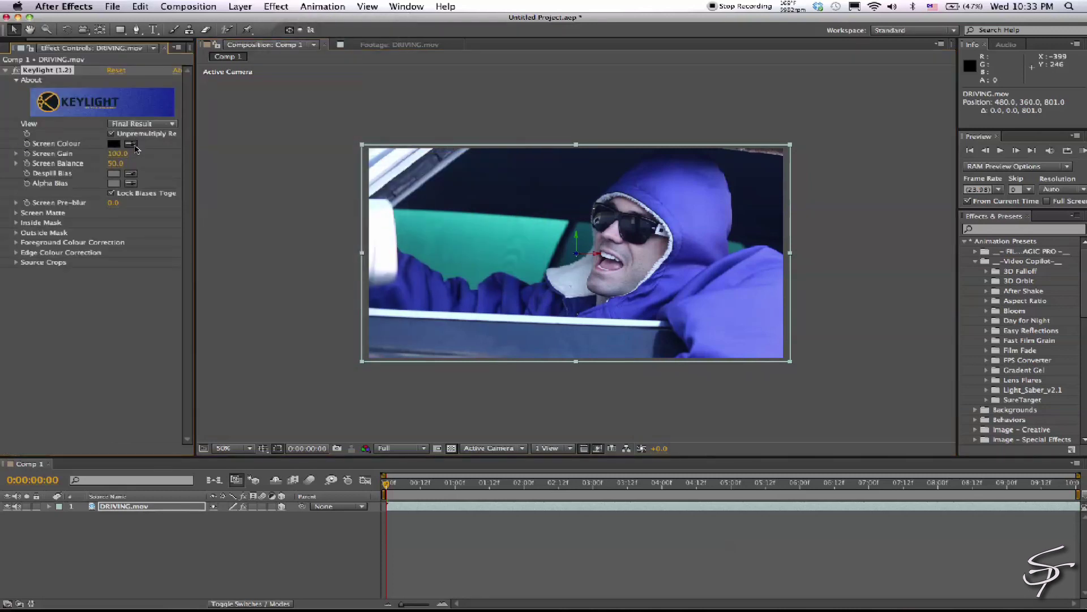
pyautogui.click(6, 70)
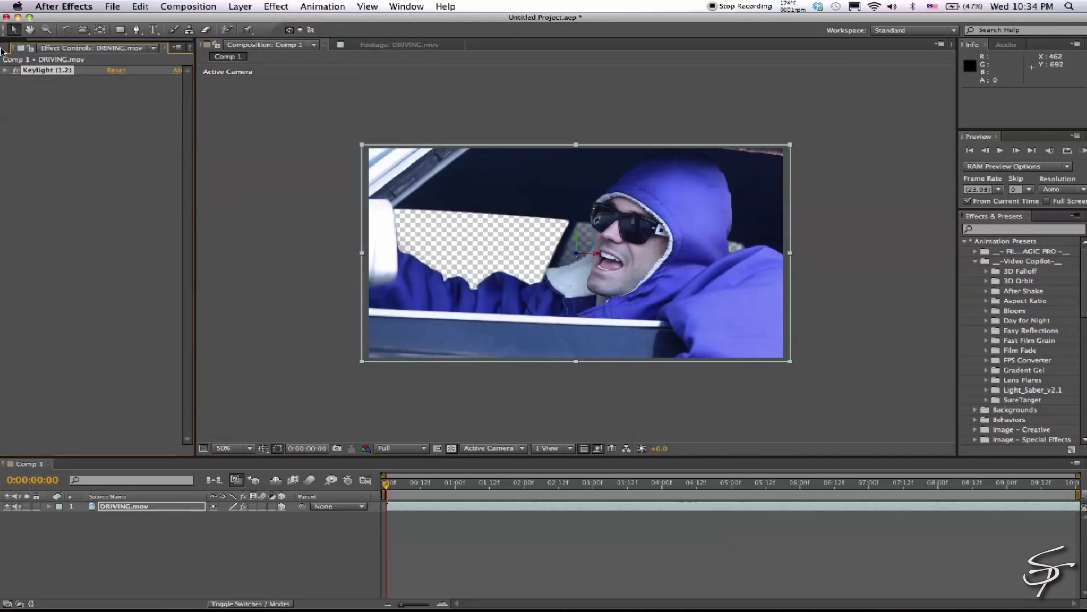
pyautogui.click(3, 49)
# Place Grunge_10.jpg below the driver as a 3D layer, pushed back, angled to 348° Y and shifted right.
pyautogui.moveTo(32, 174); pyautogui.dragTo(110, 545)
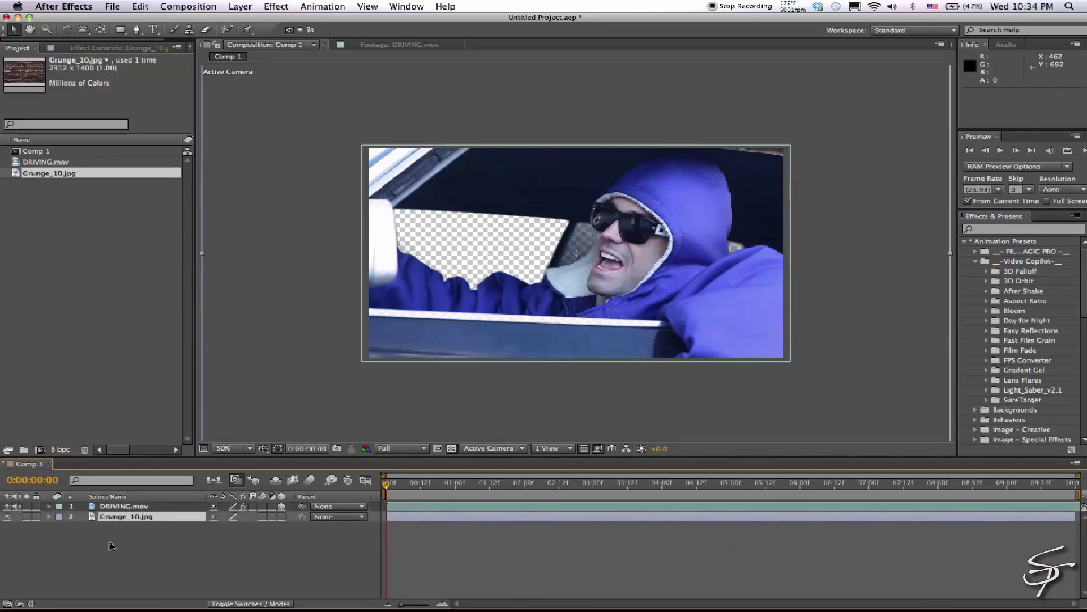
pyautogui.click(281, 517)
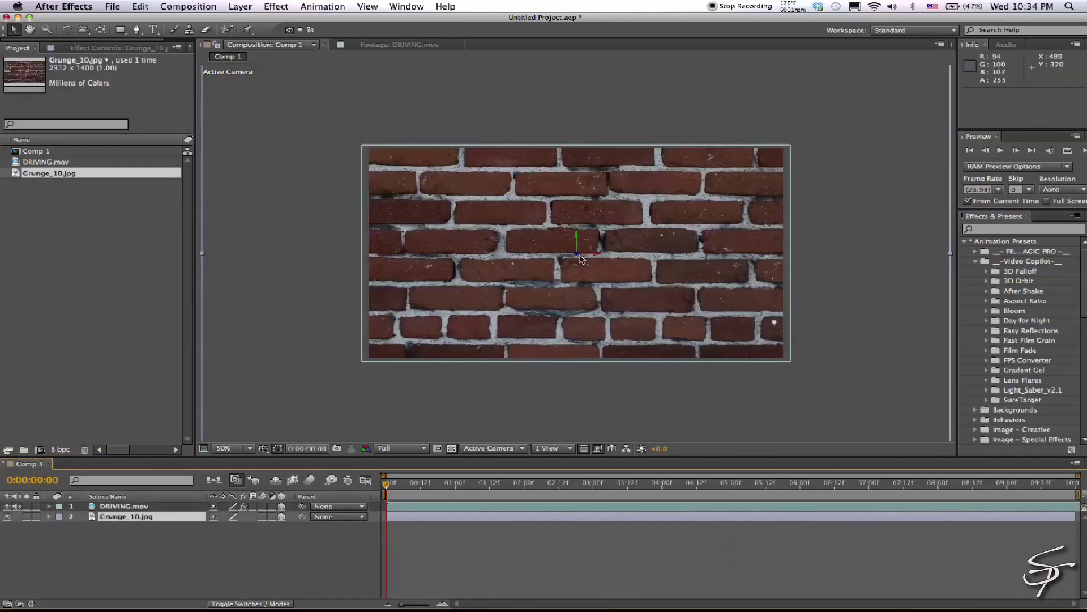
pyautogui.moveTo(578, 256); pyautogui.dragTo(451, 510)
pyautogui.click(67, 30)
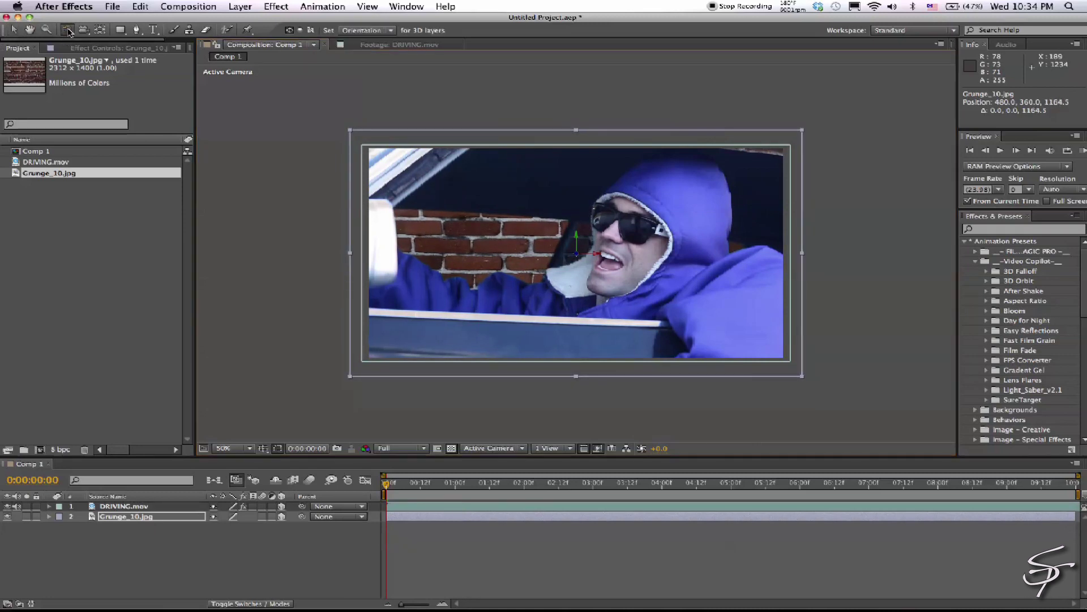
pyautogui.moveTo(618, 238); pyautogui.dragTo(577, 237)
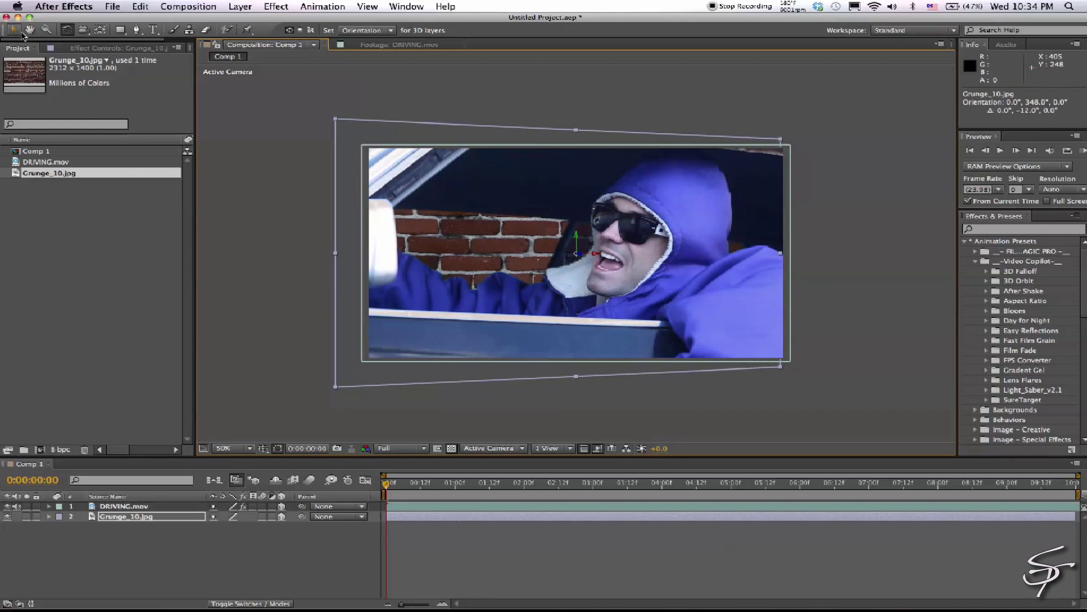
pyautogui.click(16, 30)
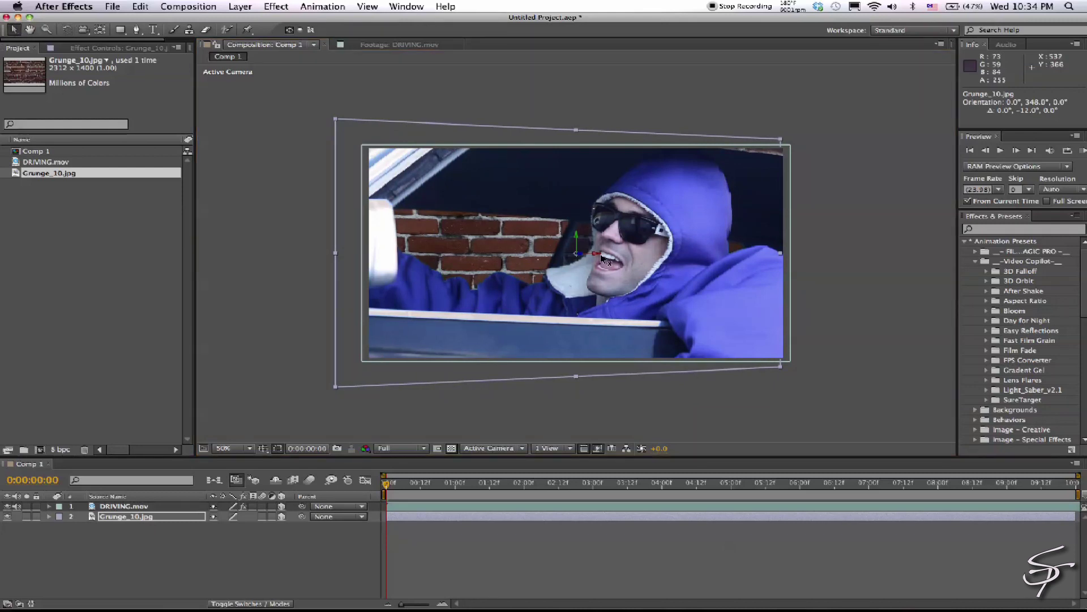
pyautogui.moveTo(605, 259); pyautogui.dragTo(626, 261)
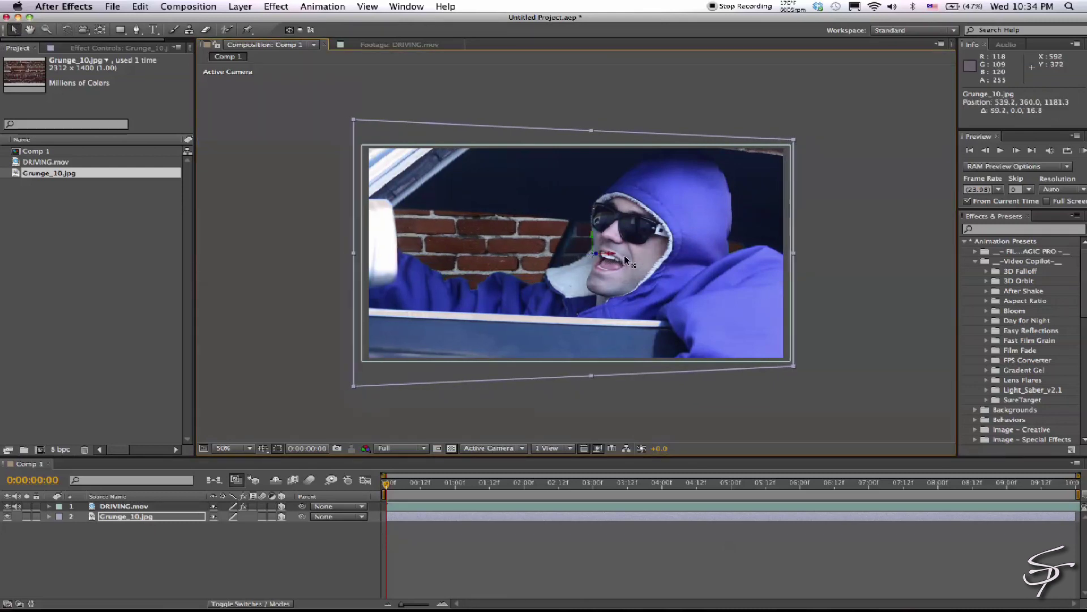
# Bring DRIVING.mov closer, to Position 480, 360, 638.5.
pyautogui.click(162, 505)
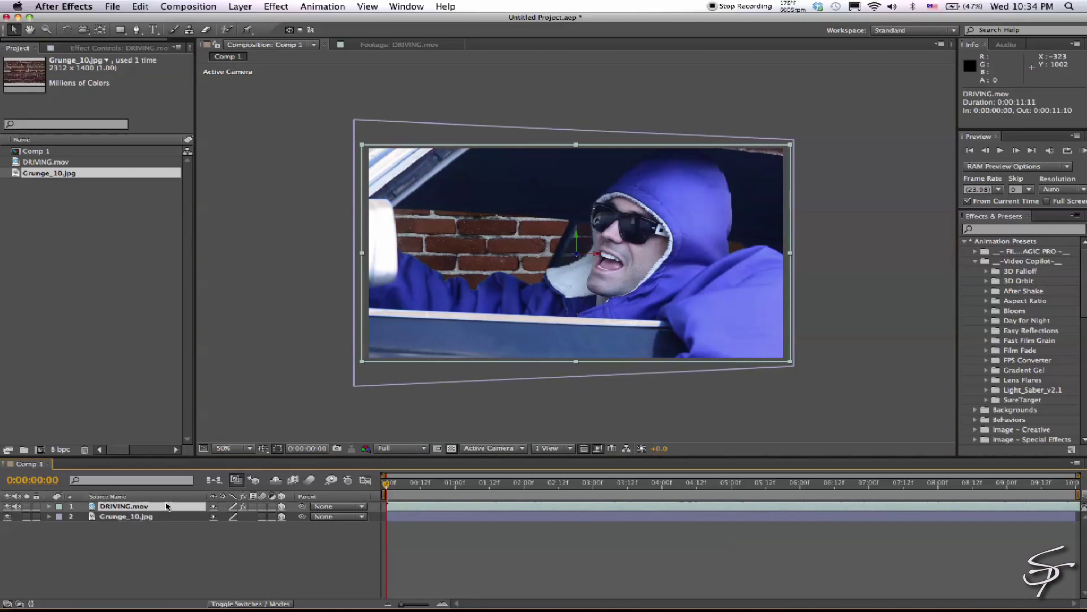
pyautogui.press('p')
pyautogui.moveTo(579, 257); pyautogui.dragTo(633, 249)
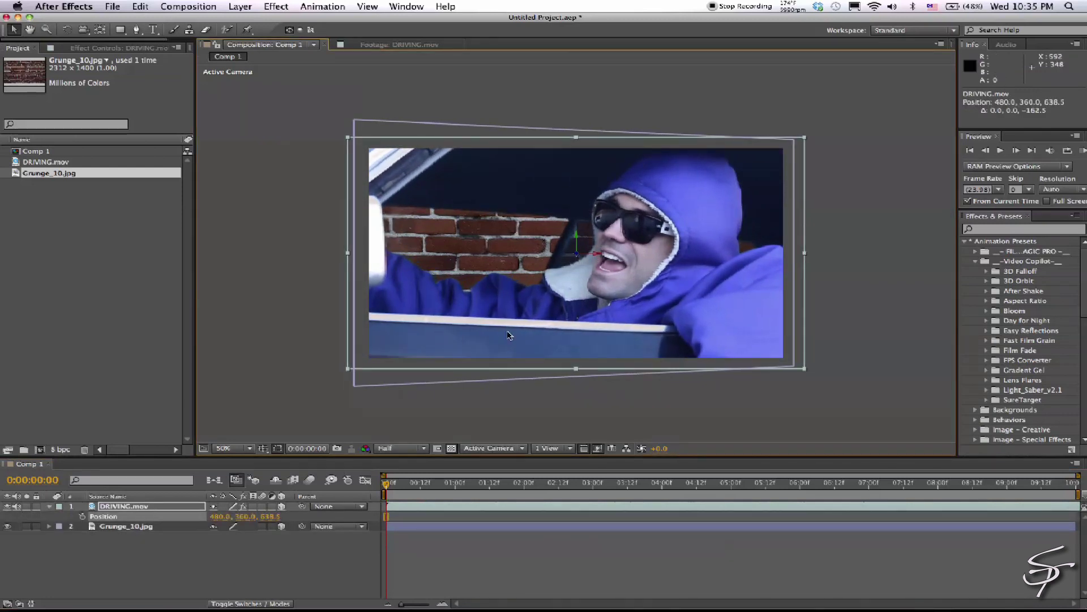
# Apply Fast Blur with Blurriness 5.0 to Grunge_10.jpg, then reselect DRIVING.mov.
pyautogui.click(131, 525)
pyautogui.click(247, 6)
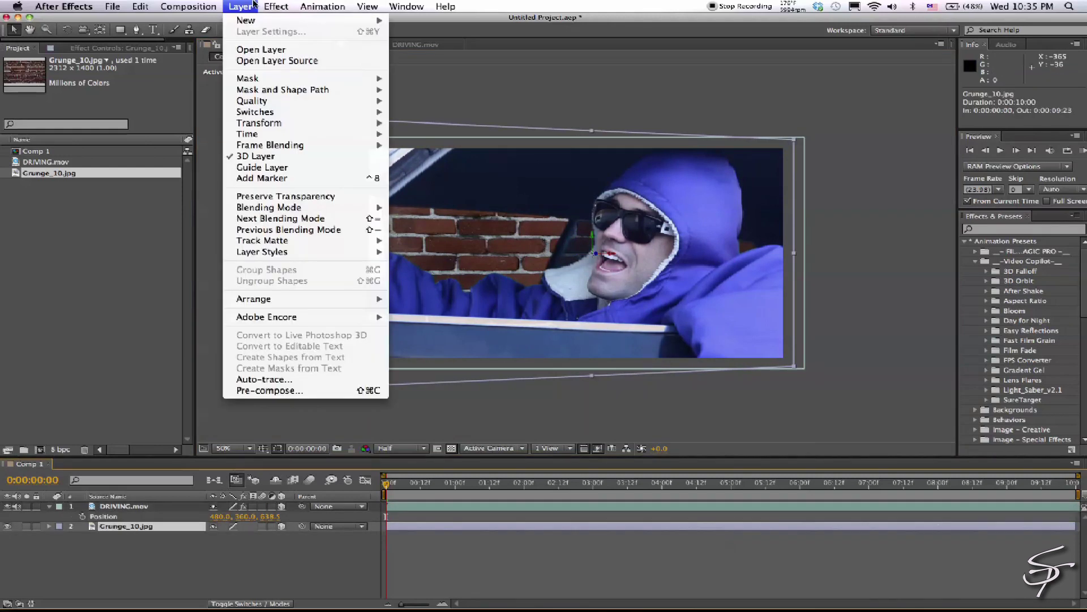
pyautogui.moveTo(276, 7)
pyautogui.moveTo(306, 82)
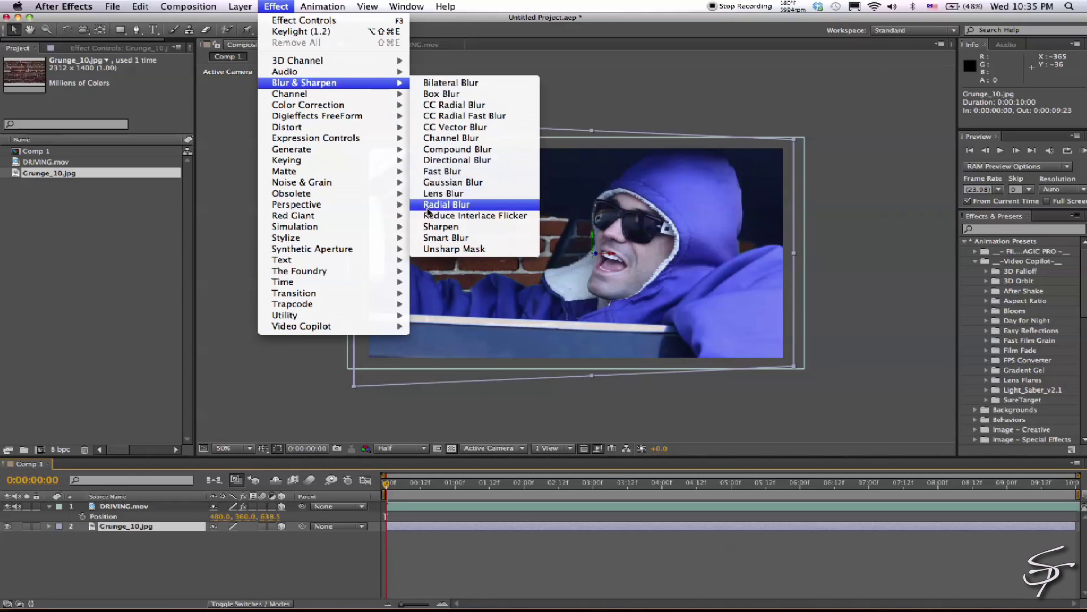
pyautogui.click(442, 171)
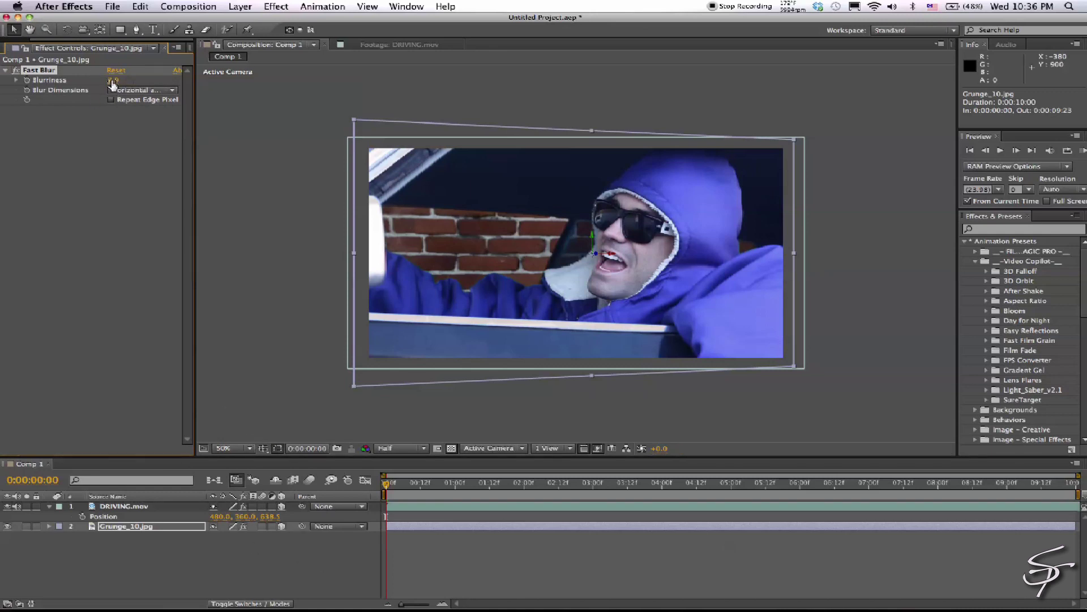
pyautogui.click(138, 509)
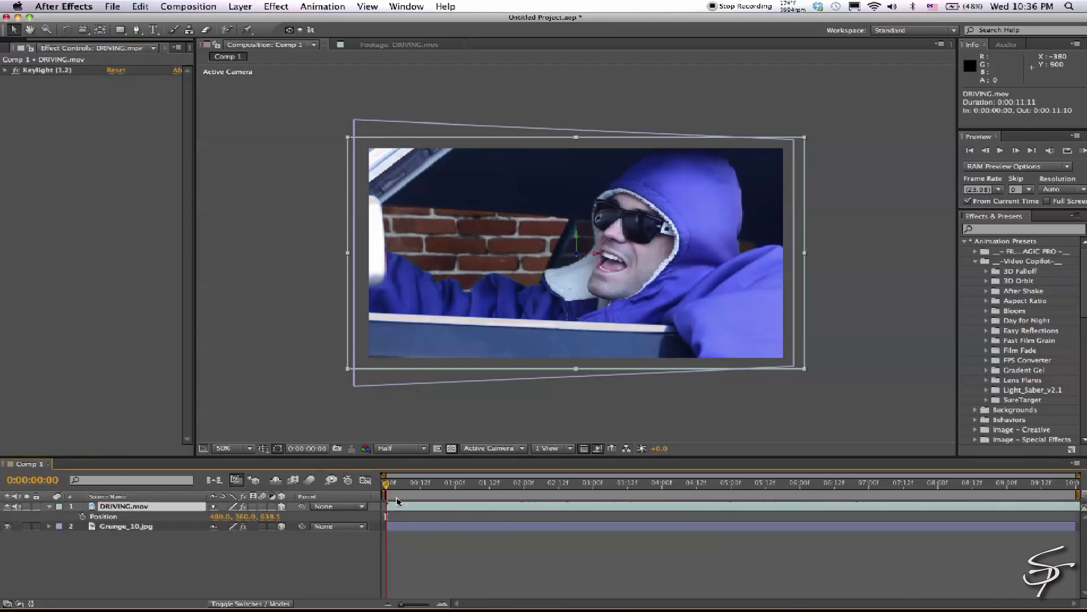
# Enable Position keyframing on DRIVING.mov and set the first bounce keyframes, previewing between them.
pyautogui.click(82, 517)
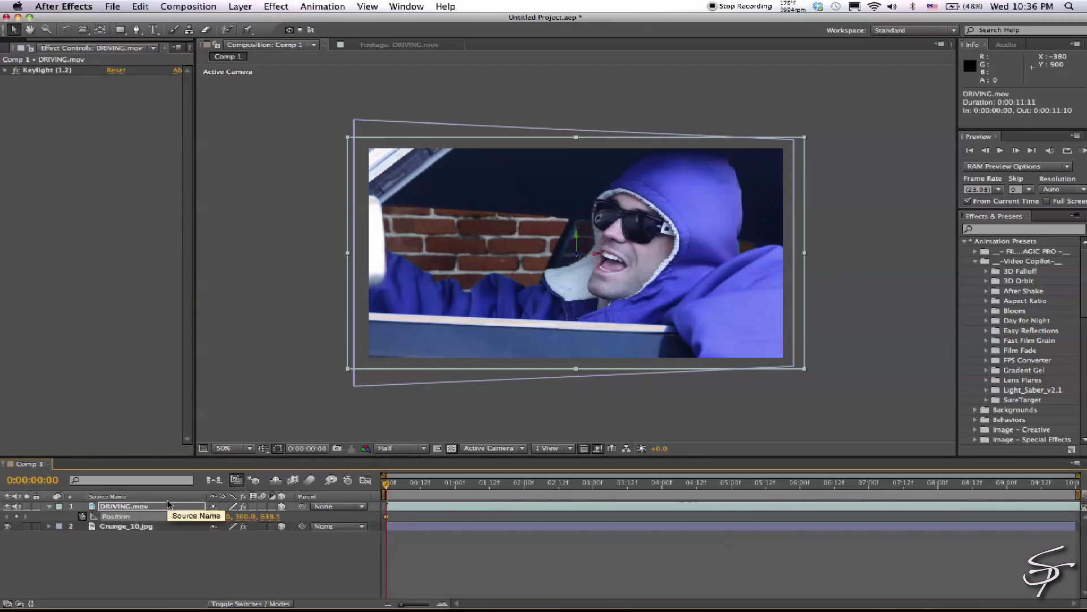
pyautogui.press('space')
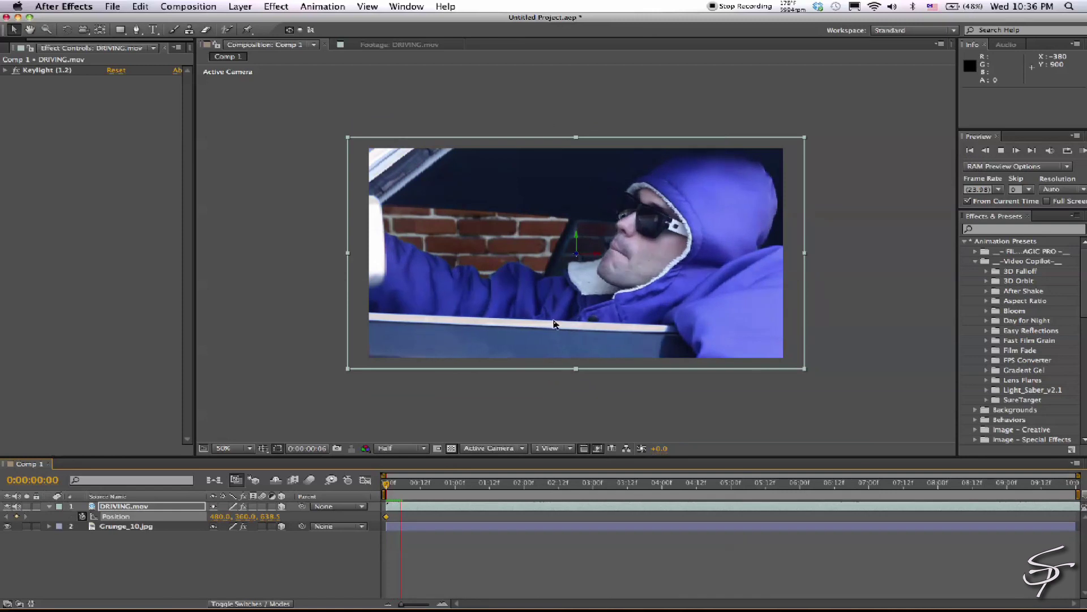
pyautogui.moveTo(576, 295); pyautogui.dragTo(593, 290)
pyautogui.press('space')
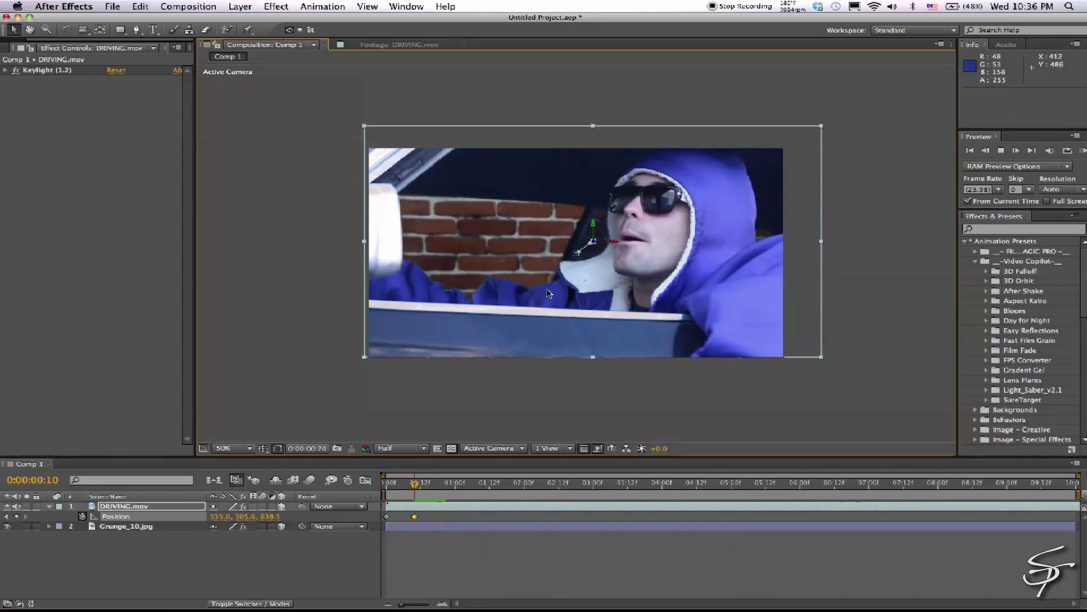
pyautogui.moveTo(544, 297); pyautogui.dragTo(471, 313)
# Add bounce keyframes from 0:00:01:04, ending at 471.8, 381.7, 638.5, and select all five.
pyautogui.press('Home')
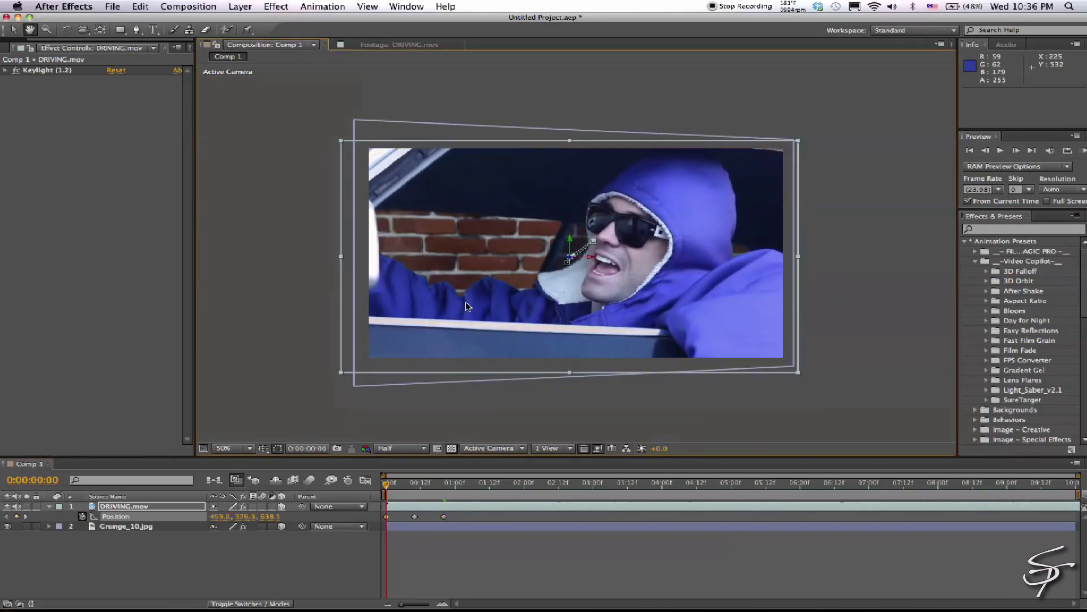
pyautogui.press('space')
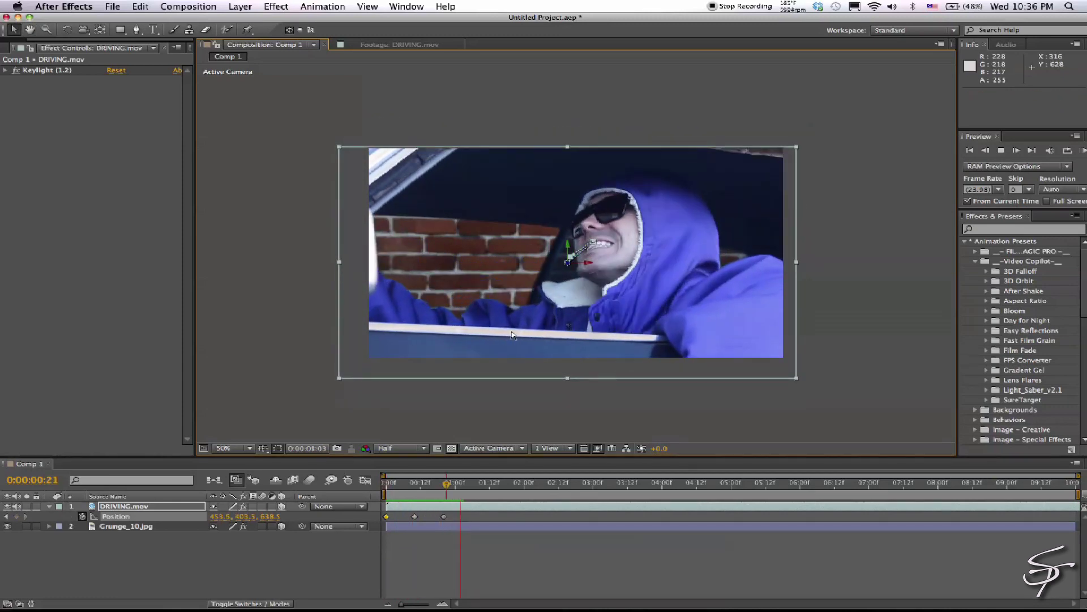
pyautogui.click(515, 334)
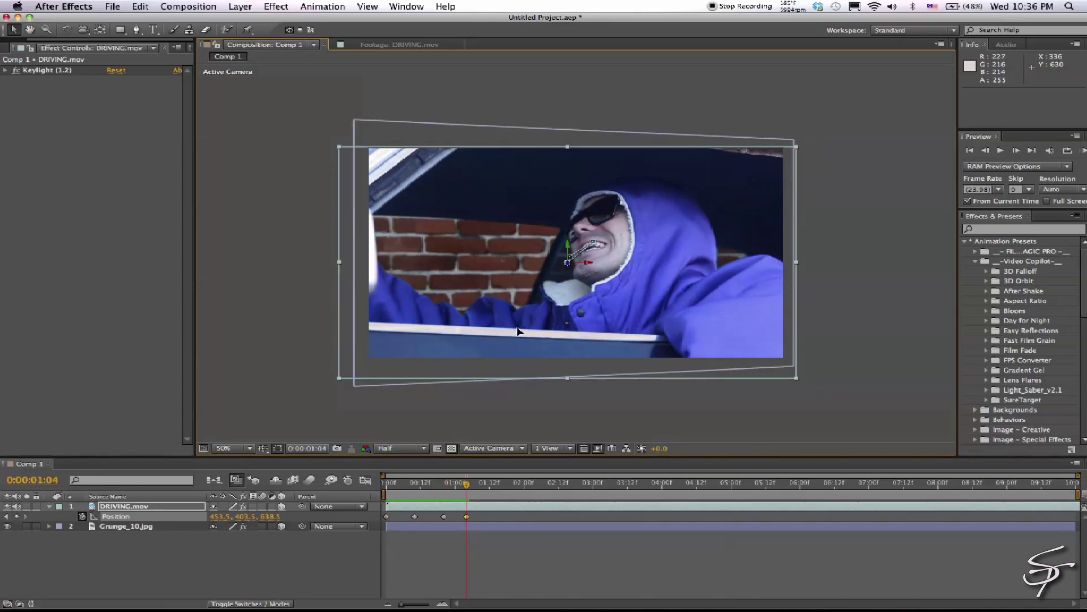
pyautogui.moveTo(517, 330); pyautogui.dragTo(531, 316)
pyautogui.press('KP_0')
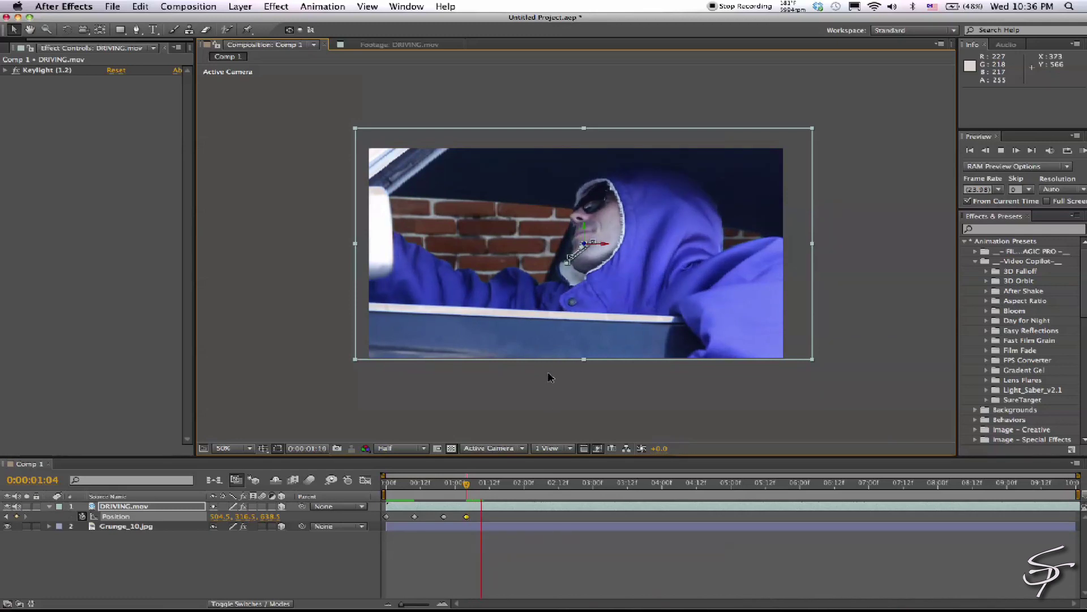
pyautogui.moveTo(546, 345); pyautogui.dragTo(534, 359)
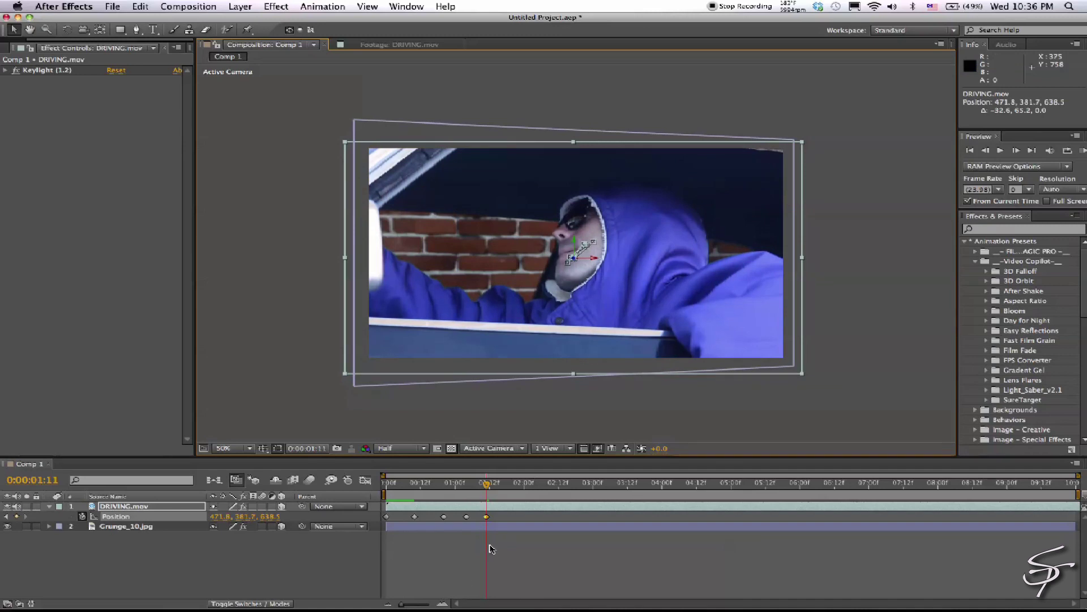
pyautogui.moveTo(501, 518); pyautogui.dragTo(382, 520)
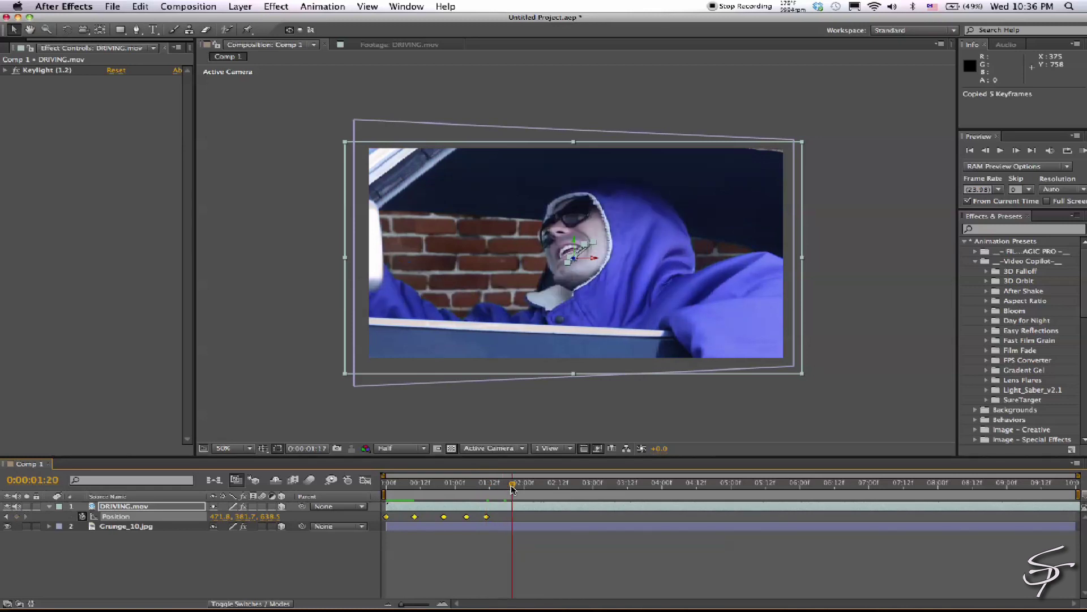
# Paste the five bounce keyframes at 3:17, 5:11 and 7:04, then stretch them across the timeline.
pyautogui.press('super+v')
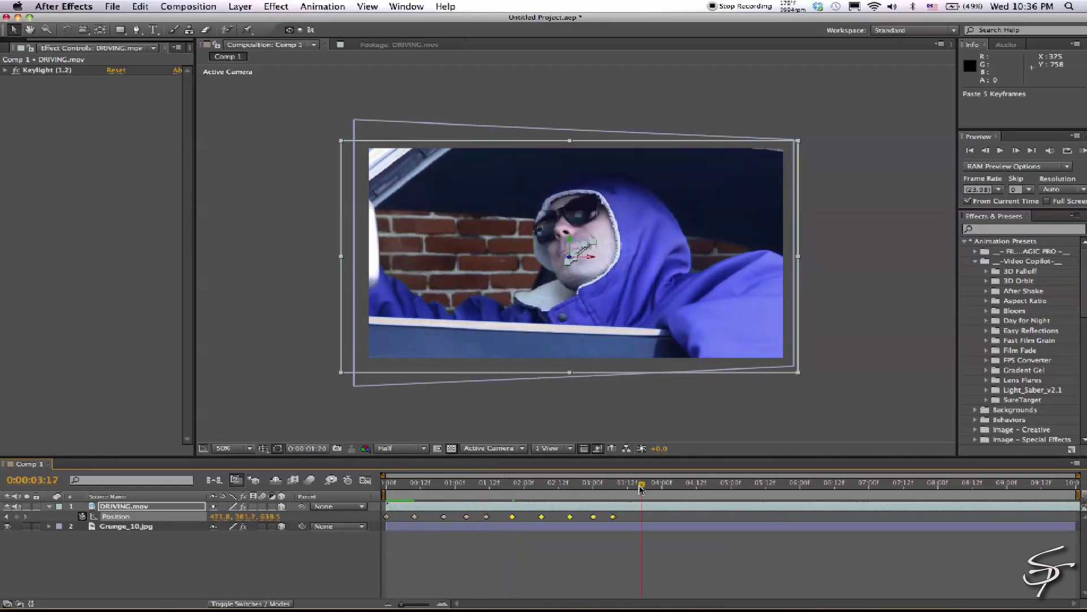
pyautogui.press('super+v')
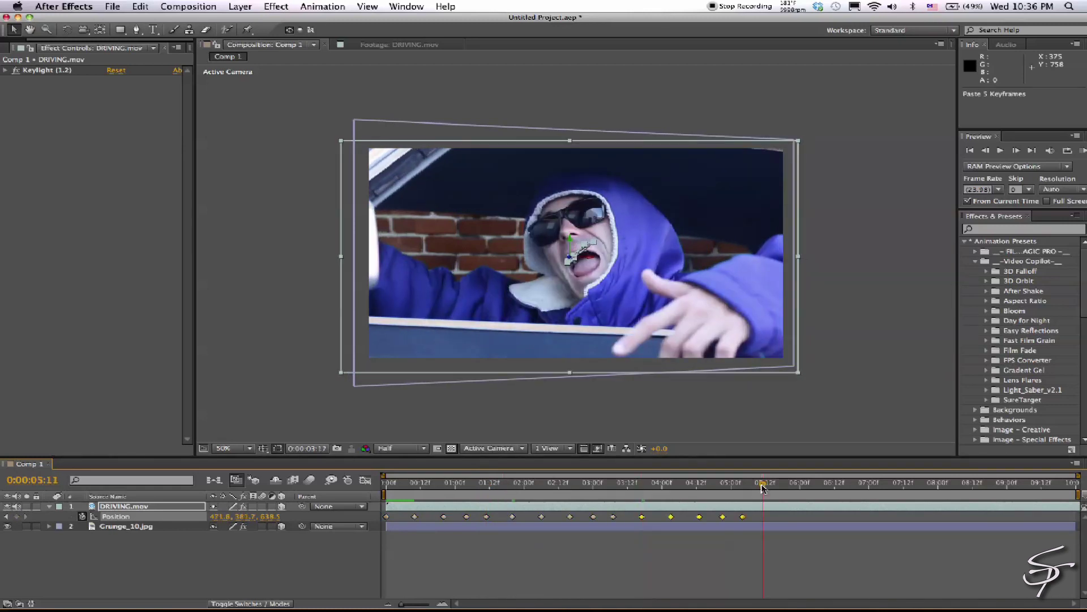
pyautogui.press('super+v')
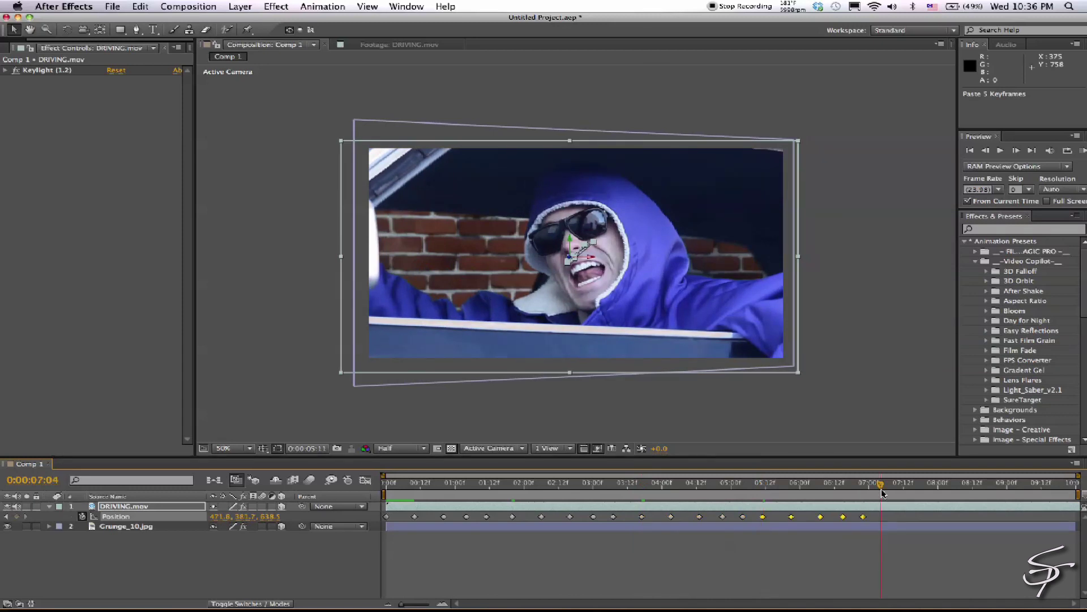
pyautogui.press('super+v')
pyautogui.moveTo(1018, 520); pyautogui.dragTo(364, 521)
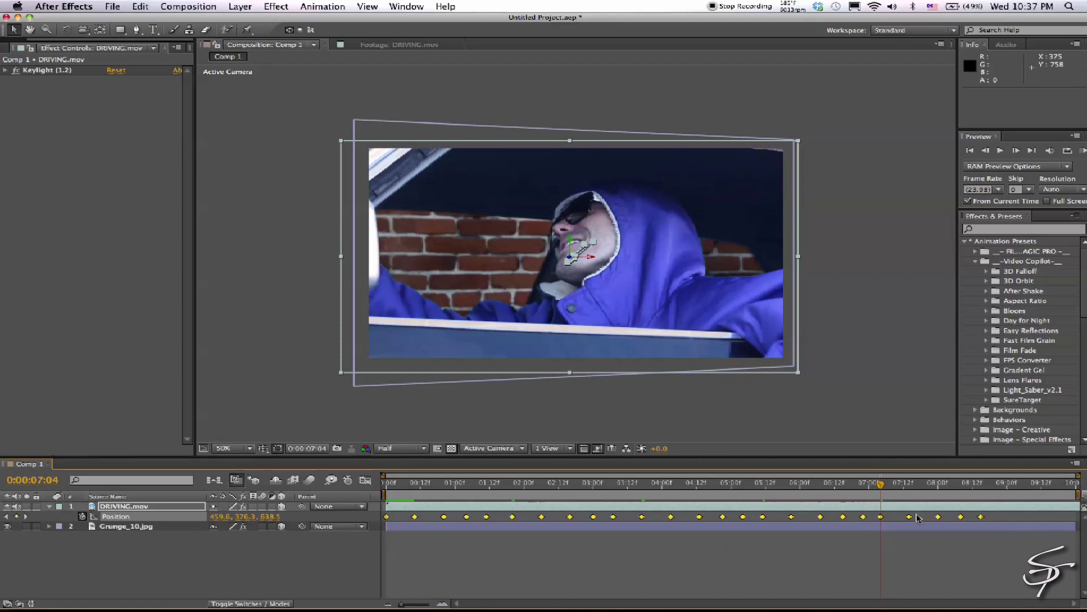
pyautogui.moveTo(983, 520); pyautogui.dragTo(1070, 525)
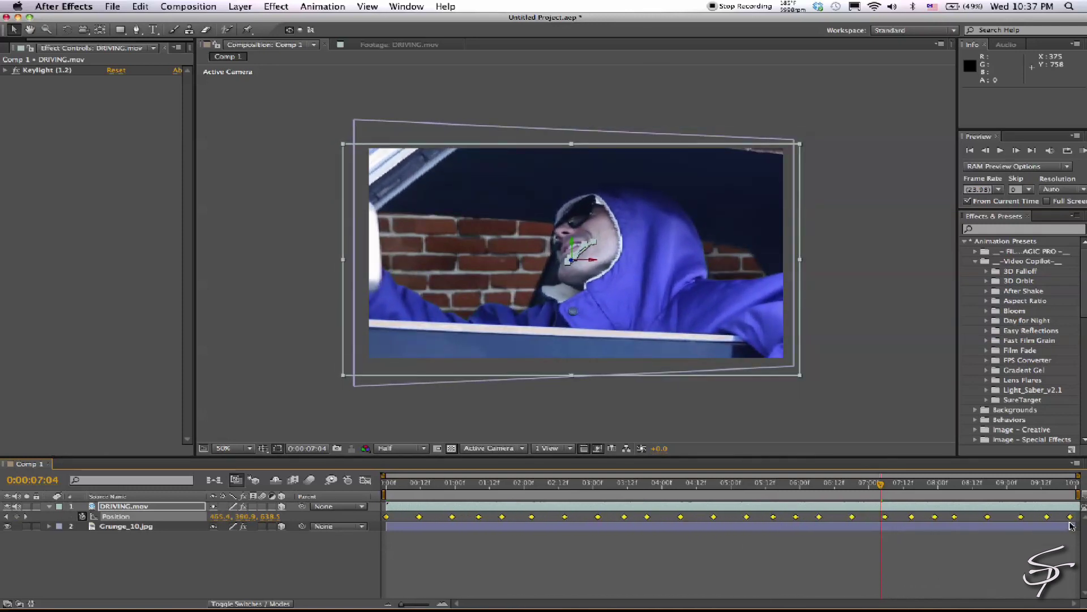
# Apply Easy Ease to all Position keyframes and preview the bounce.
pyautogui.rightClick(387, 519)
pyautogui.moveTo(487, 597)
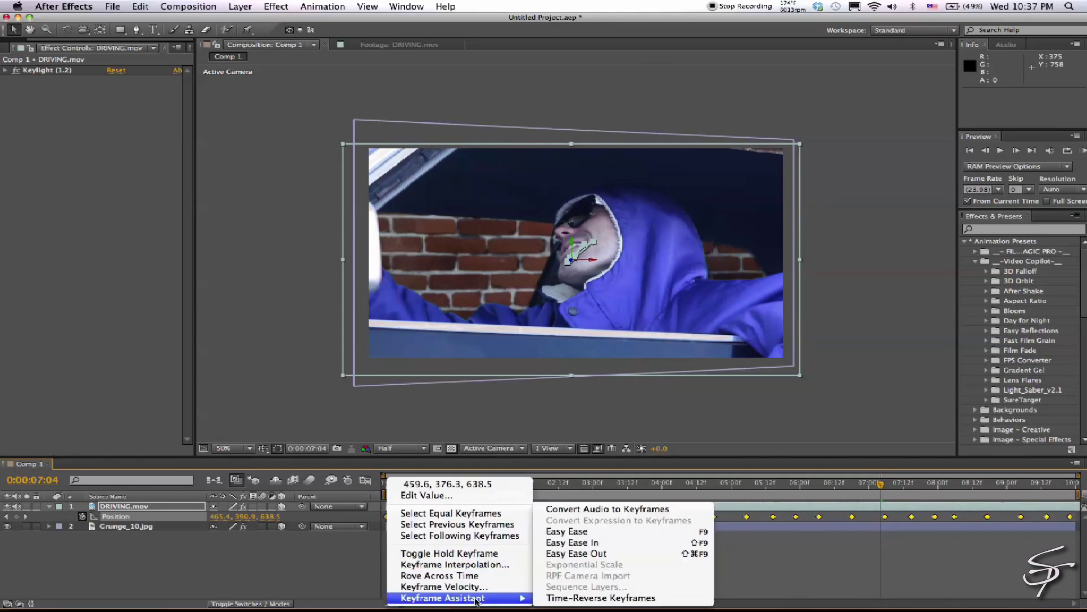
pyautogui.click(566, 531)
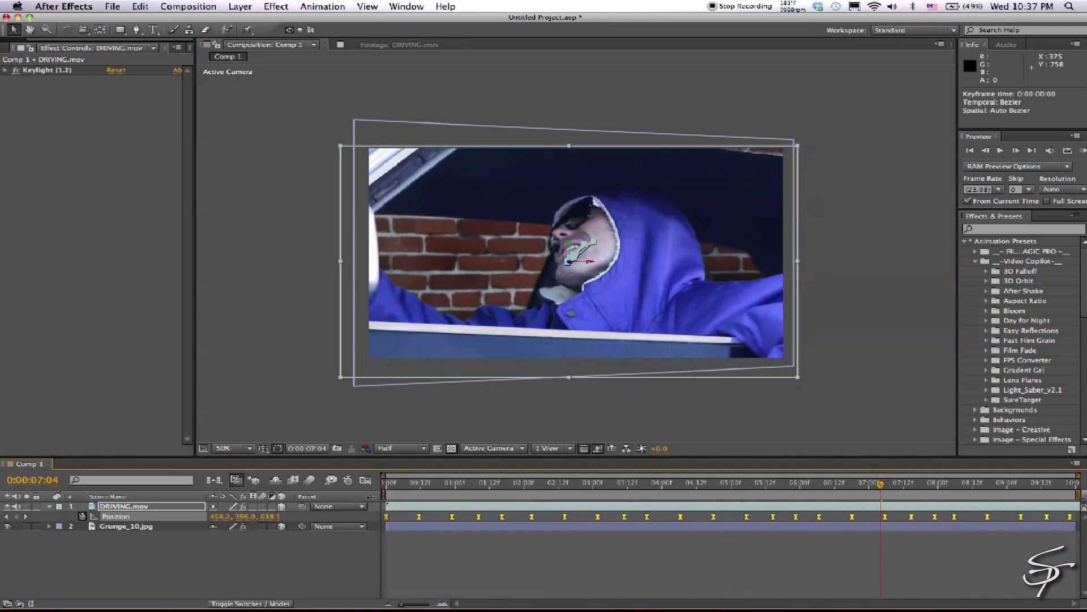
pyautogui.press('Home')
pyautogui.press('KP_0')
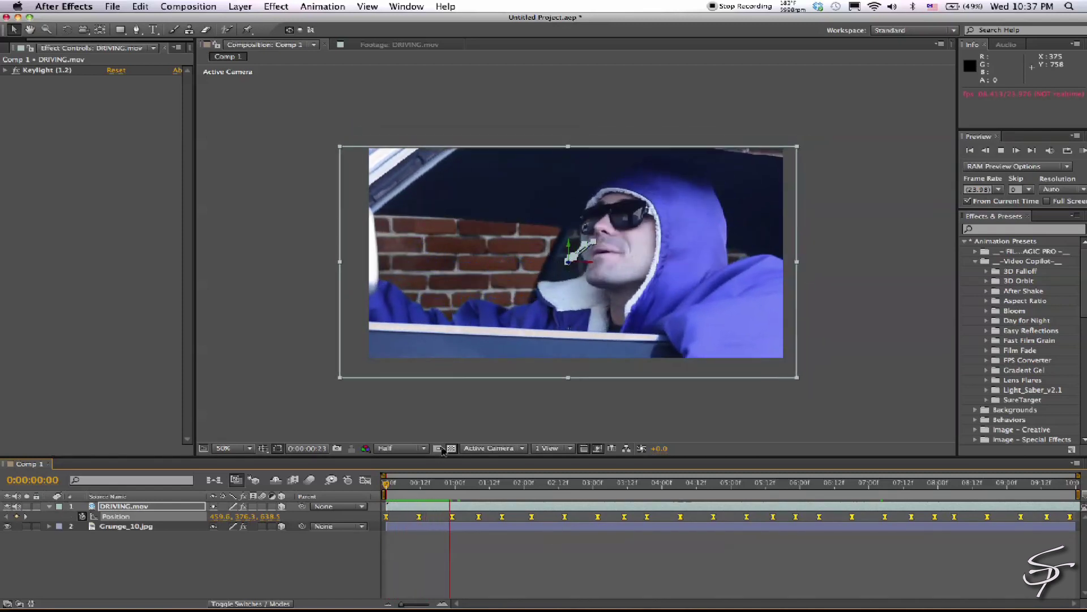
pyautogui.press('space')
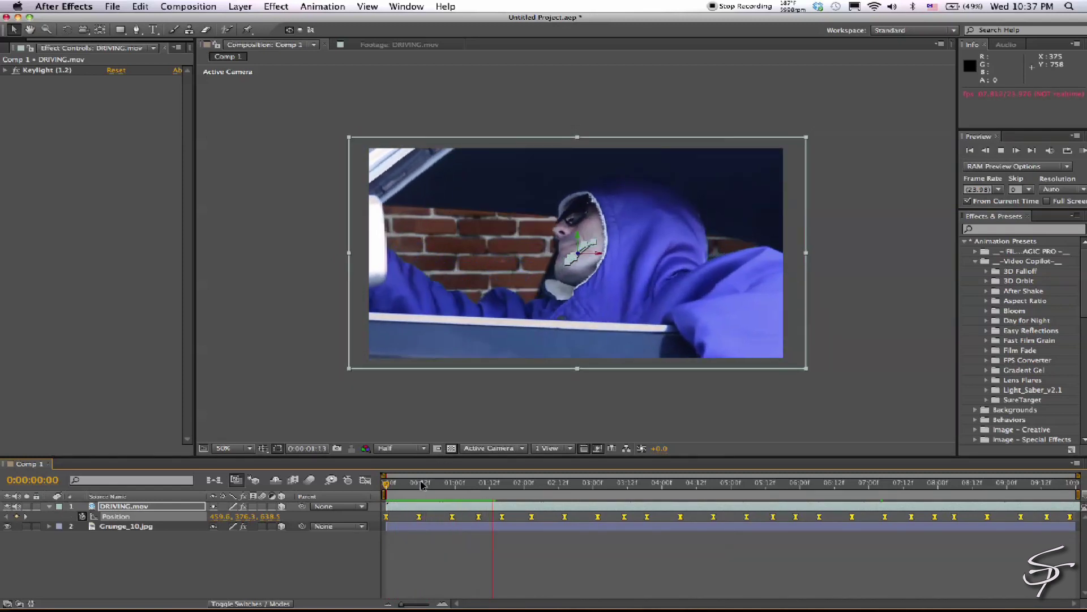
pyautogui.press('Home')
pyautogui.press('KP_0')
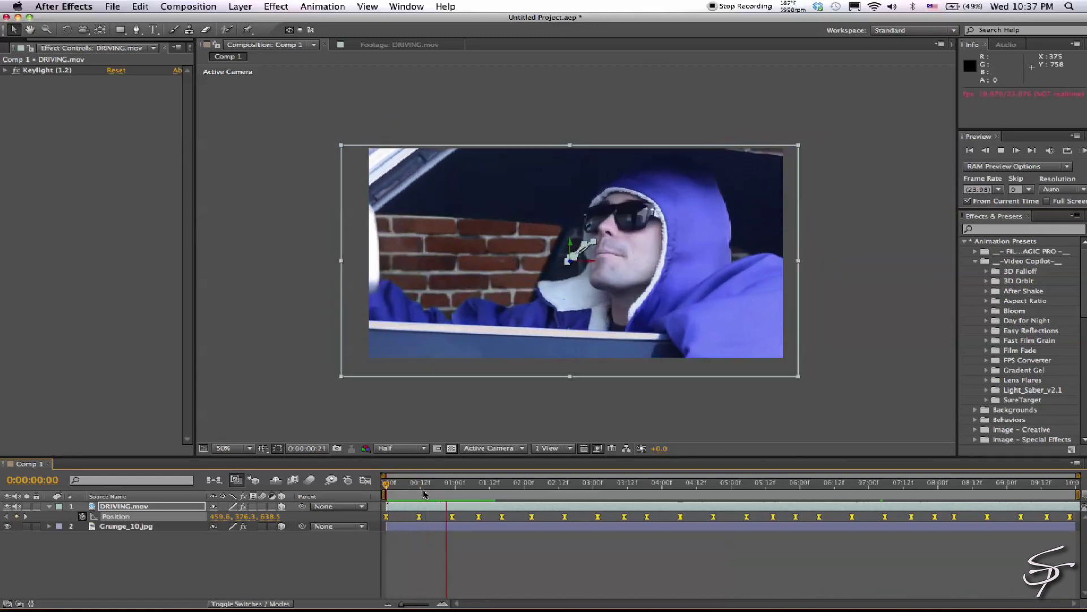
pyautogui.press('space')
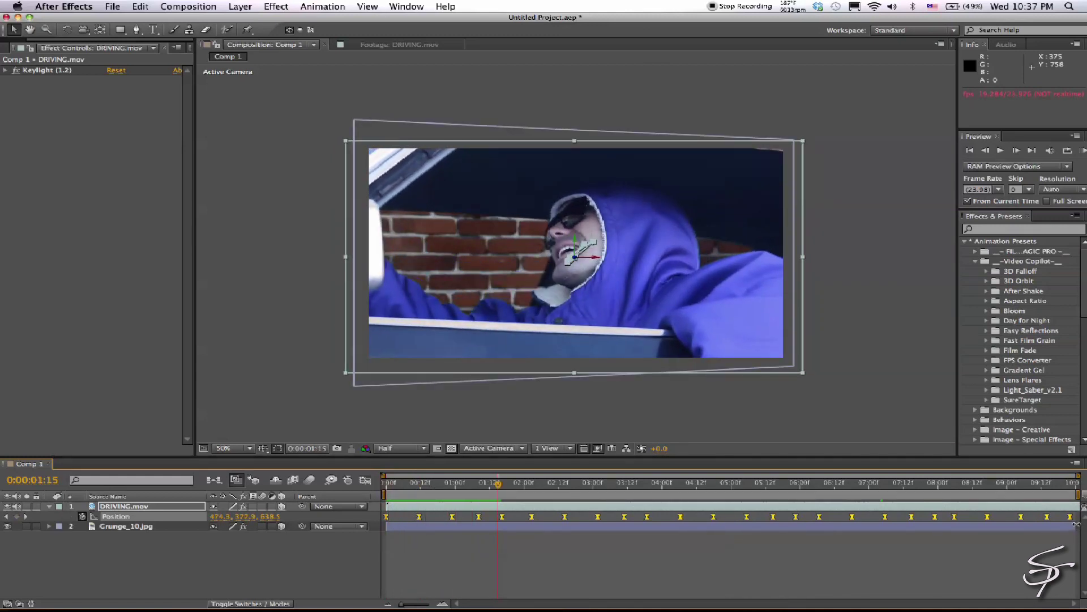
# Squeeze the keyframes closer together, nudge one slightly earlier, and preview the quicker bounce.
pyautogui.moveTo(1071, 520)
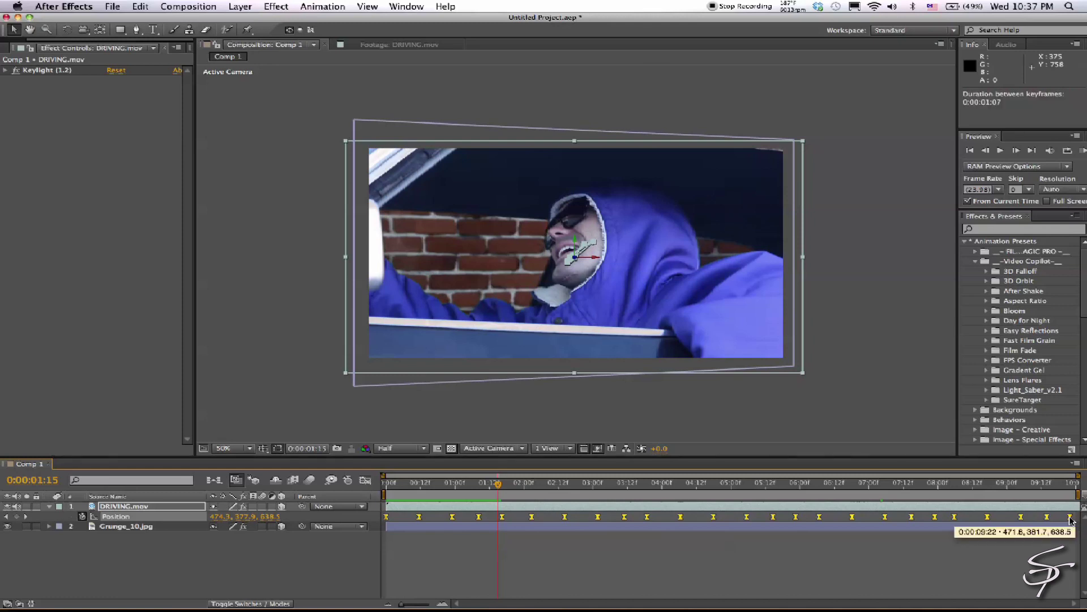
pyautogui.moveTo(1071, 521); pyautogui.dragTo(1000, 522)
pyautogui.click(535, 519)
pyautogui.click(546, 518)
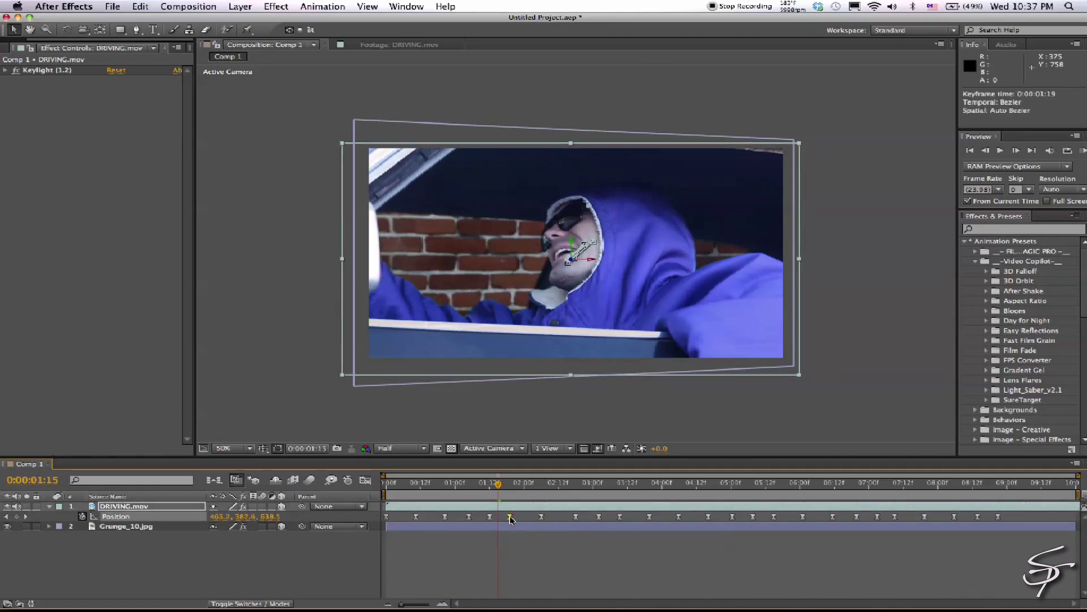
pyautogui.moveTo(516, 517); pyautogui.dragTo(512, 517)
pyautogui.press('Home')
pyautogui.press('space')
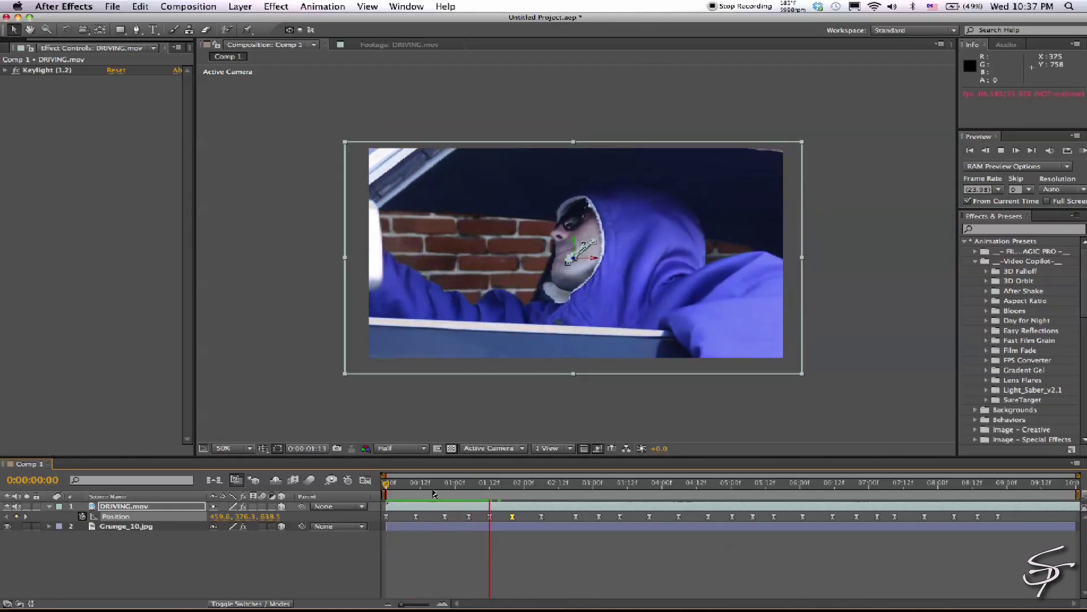
pyautogui.press('space')
pyautogui.click(141, 507)
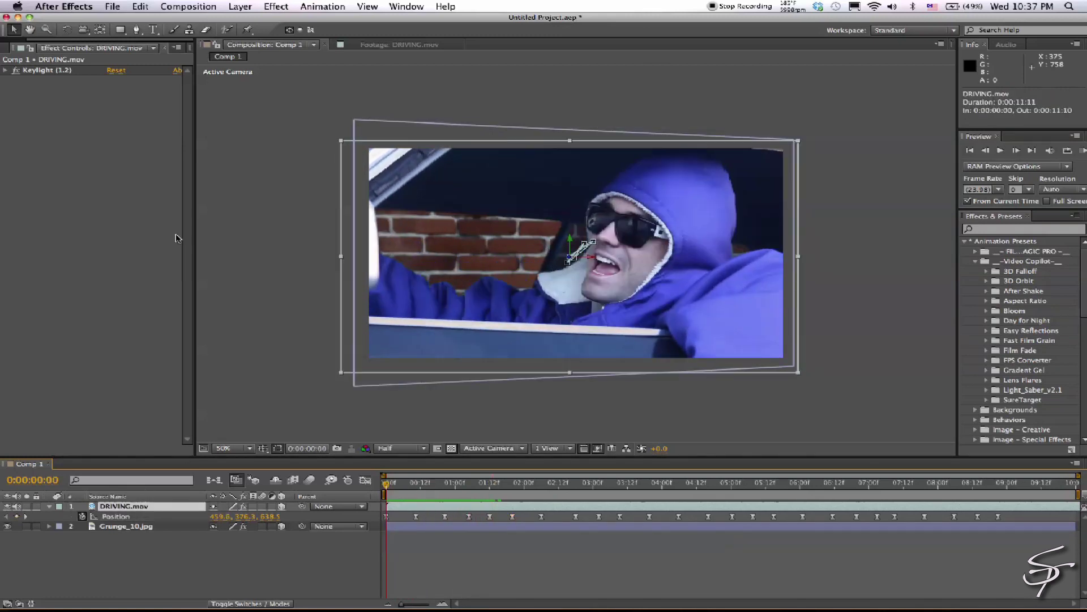
pyautogui.click(276, 7)
# Apply Motion Tile to DRIVING.mov (Output Width/Height 150, Mirror Edges on) and preview it.
pyautogui.moveTo(303, 239)
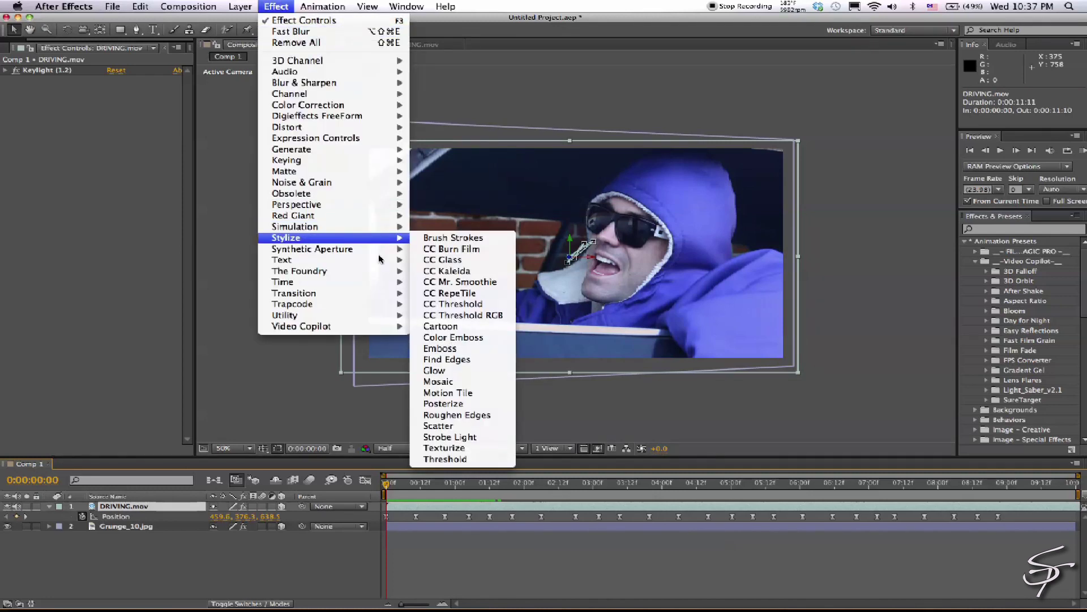
pyautogui.click(453, 393)
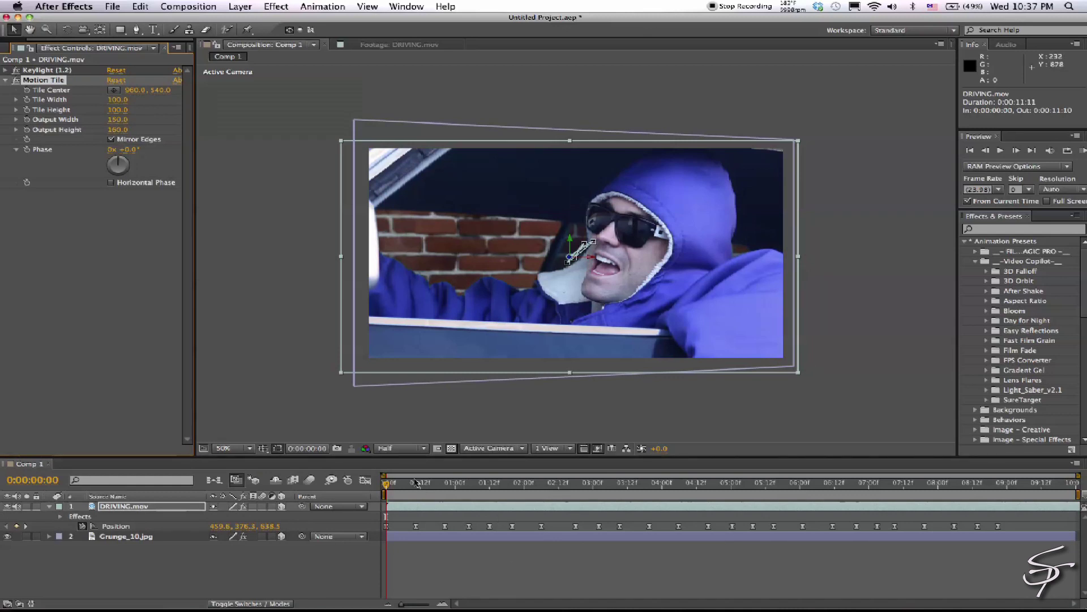
pyautogui.press('space')
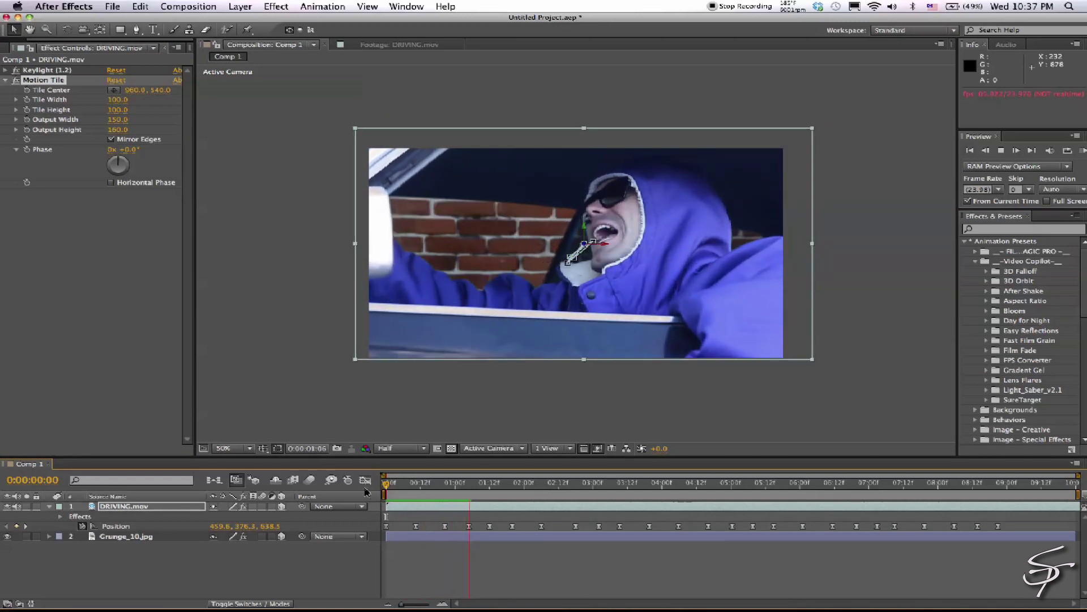
pyautogui.press('space')
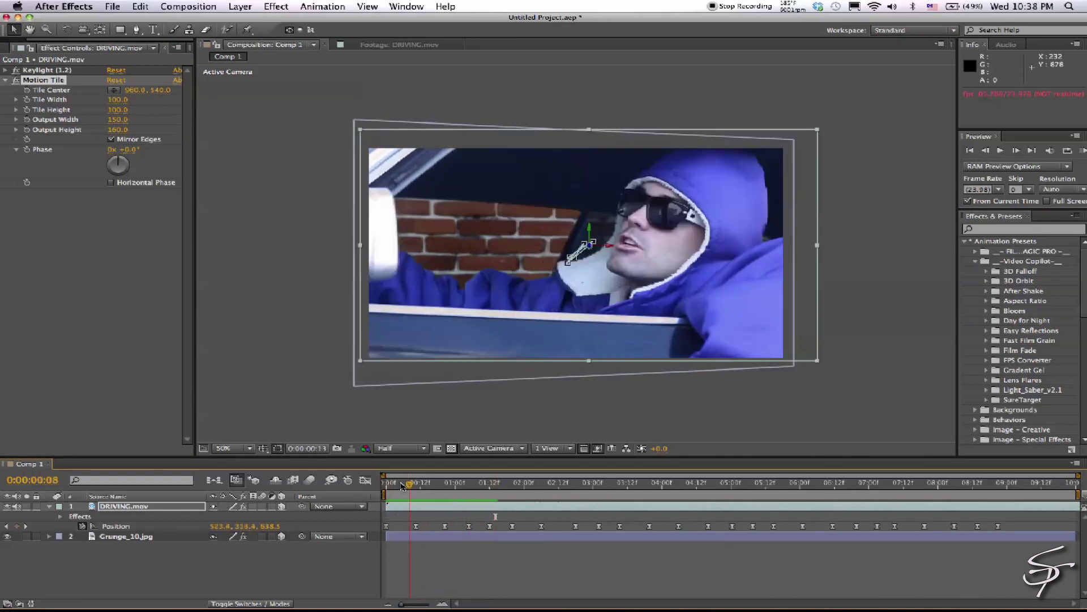
pyautogui.click(49, 507)
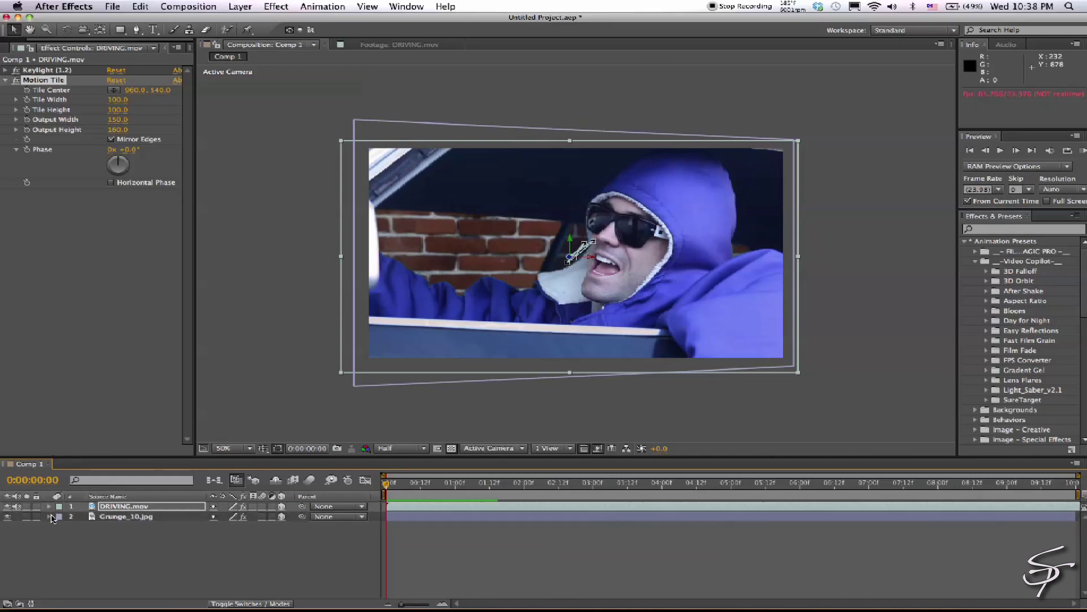
pyautogui.click(240, 6)
pyautogui.moveTo(253, 21)
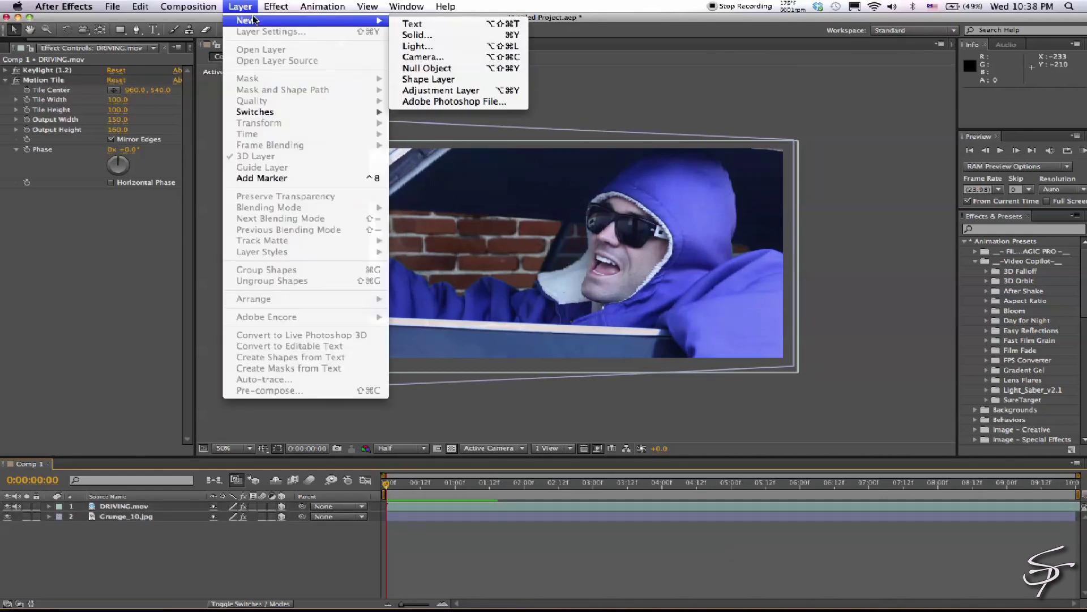
# Create Adjustment Layer 1 and apply the AfterShake_Null preset to it.
pyautogui.click(448, 90)
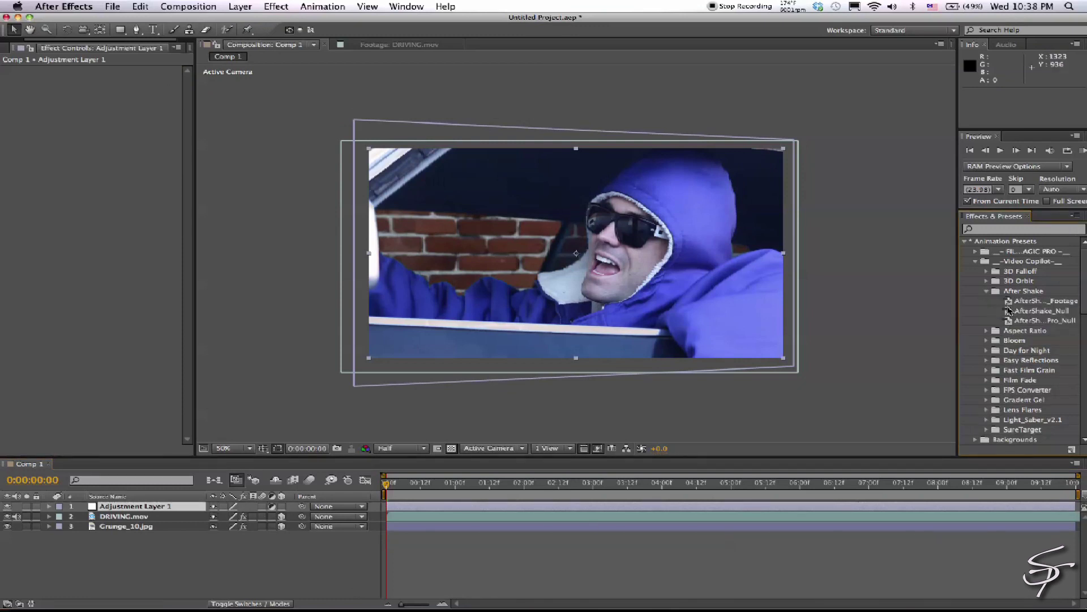
pyautogui.moveTo(1010, 311); pyautogui.dragTo(749, 508)
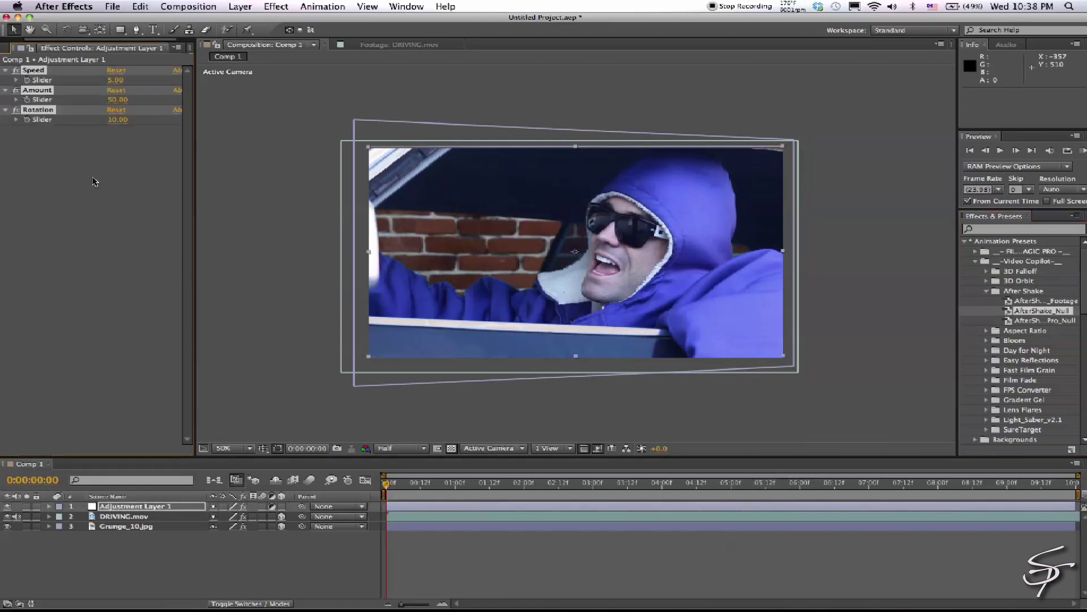
pyautogui.click(95, 181)
# Set the shake Amount to 30 and Rotation to 2.
pyautogui.click(119, 100)
pyautogui.write('30')
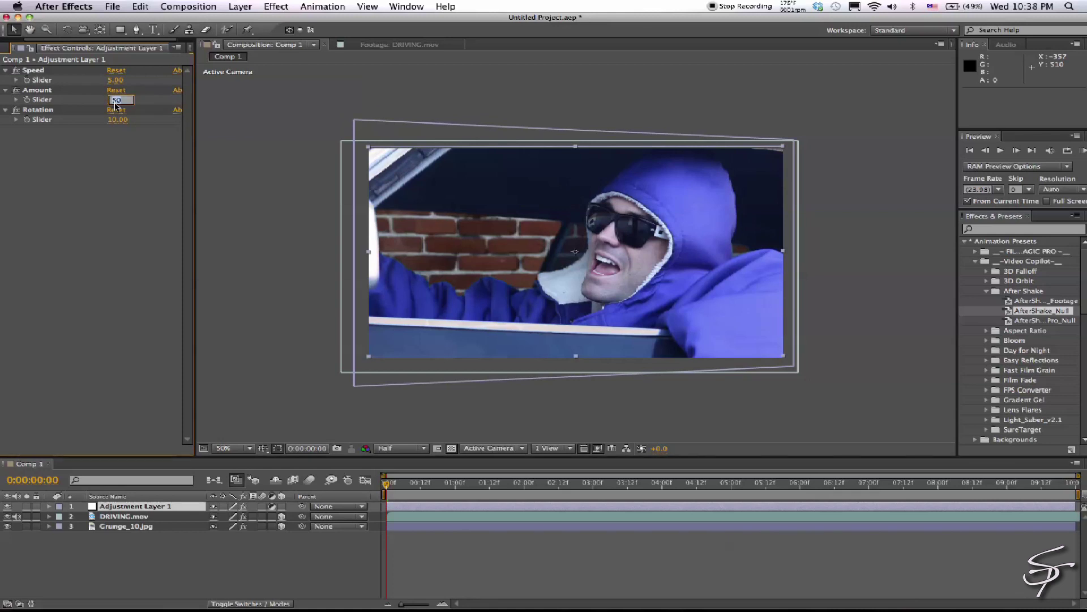
pyautogui.press('Return')
pyautogui.click(117, 120)
pyautogui.write('2')
pyautogui.press('Return')
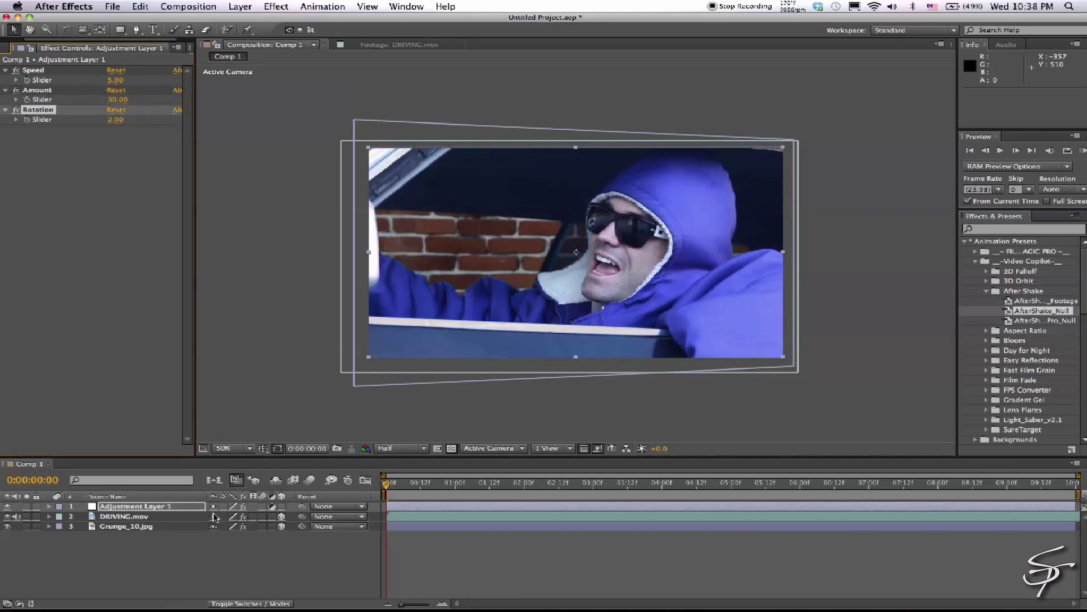
pyautogui.click(172, 521)
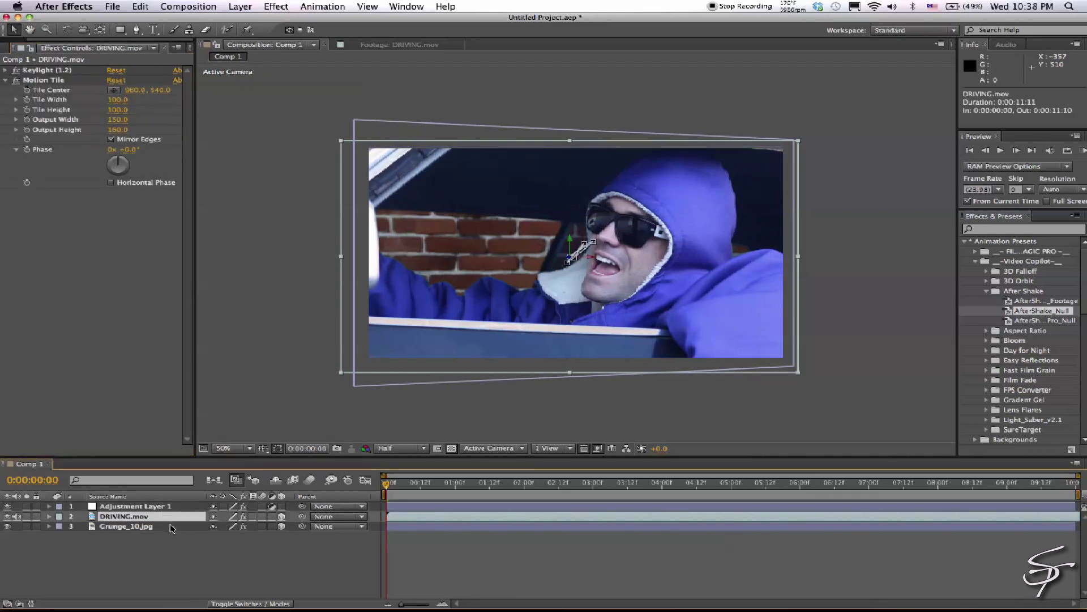
# Parent DRIVING.mov and Grunge_10.jpg to Adjustment Layer 1 and preview the shake.
pyautogui.keyDown('shift'); pyautogui.click(171, 526); pyautogui.keyUp('shift')
pyautogui.moveTo(302, 516); pyautogui.dragTo(164, 511)
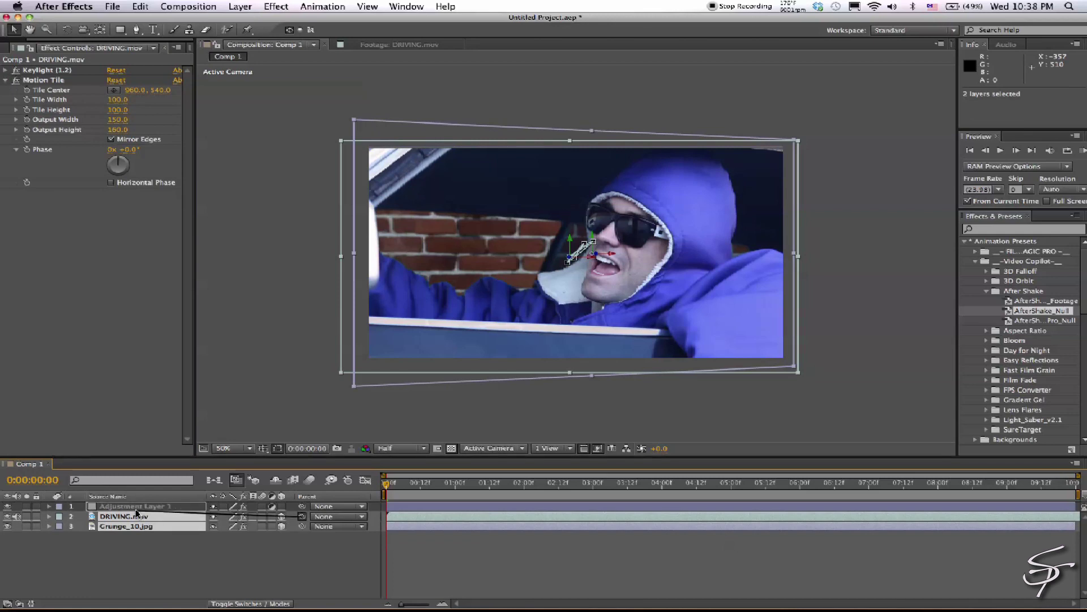
pyautogui.press('space')
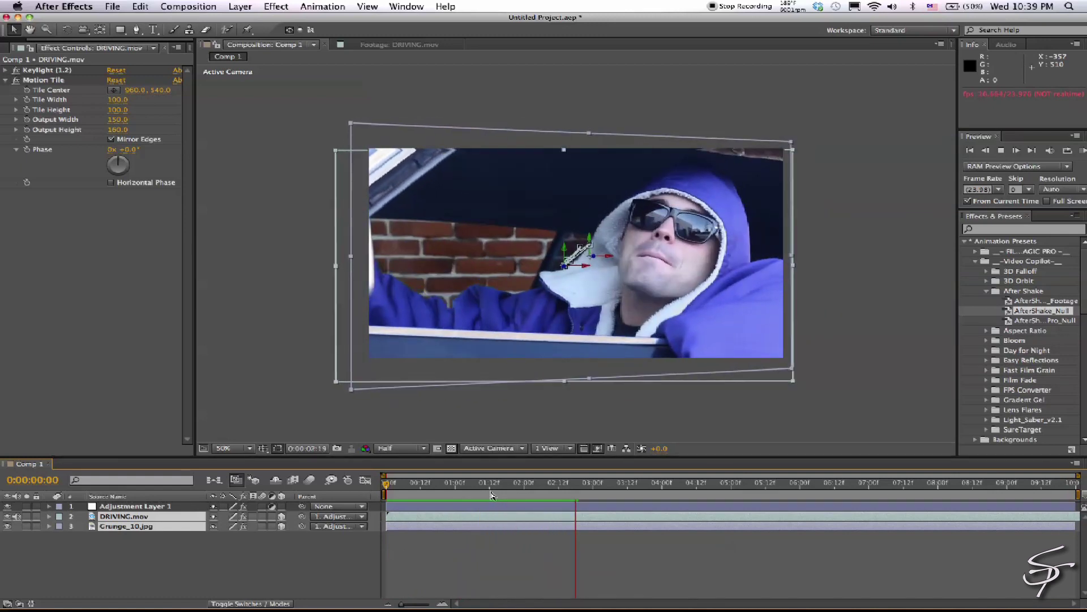
# Compress DRIVING.mov's Position keyframes to end around 7 seconds and preview the faster shake.
pyautogui.click(431, 516)
pyautogui.press('u')
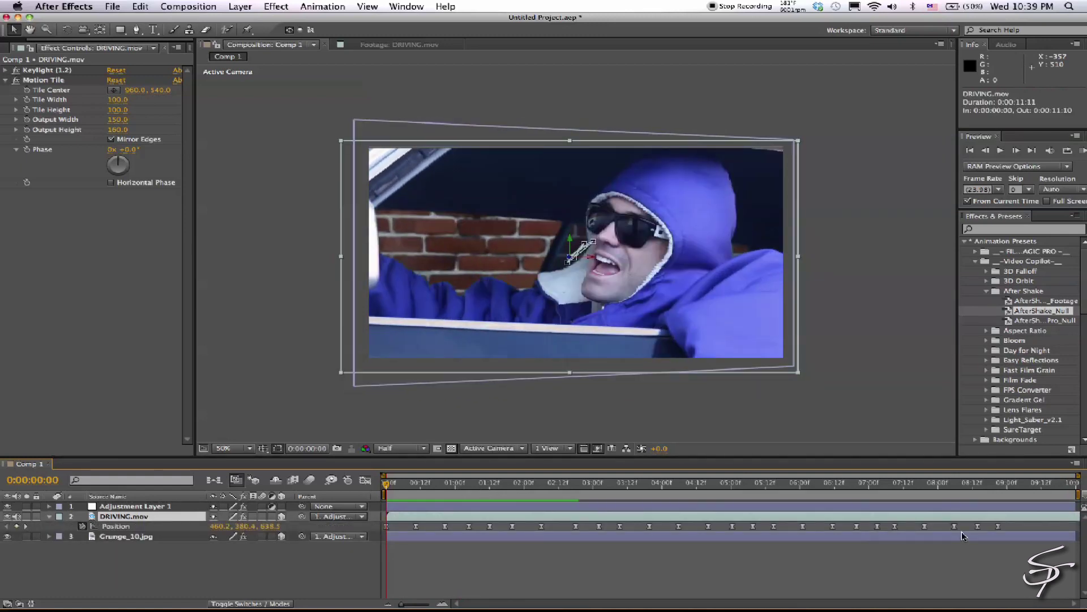
pyautogui.moveTo(1034, 530); pyautogui.dragTo(387, 524)
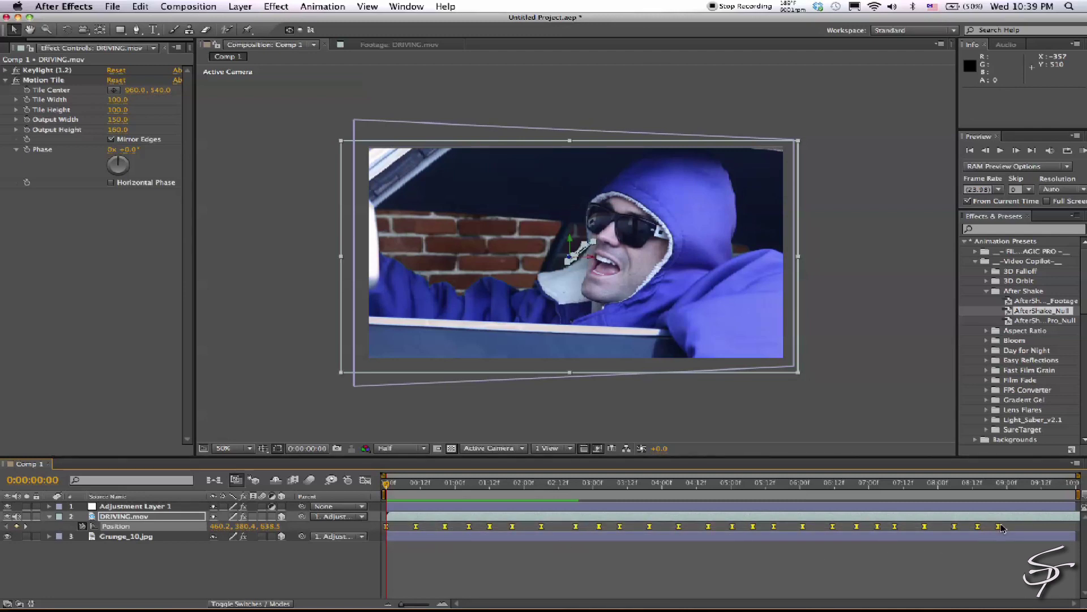
pyautogui.moveTo(1000, 526); pyautogui.dragTo(896, 532)
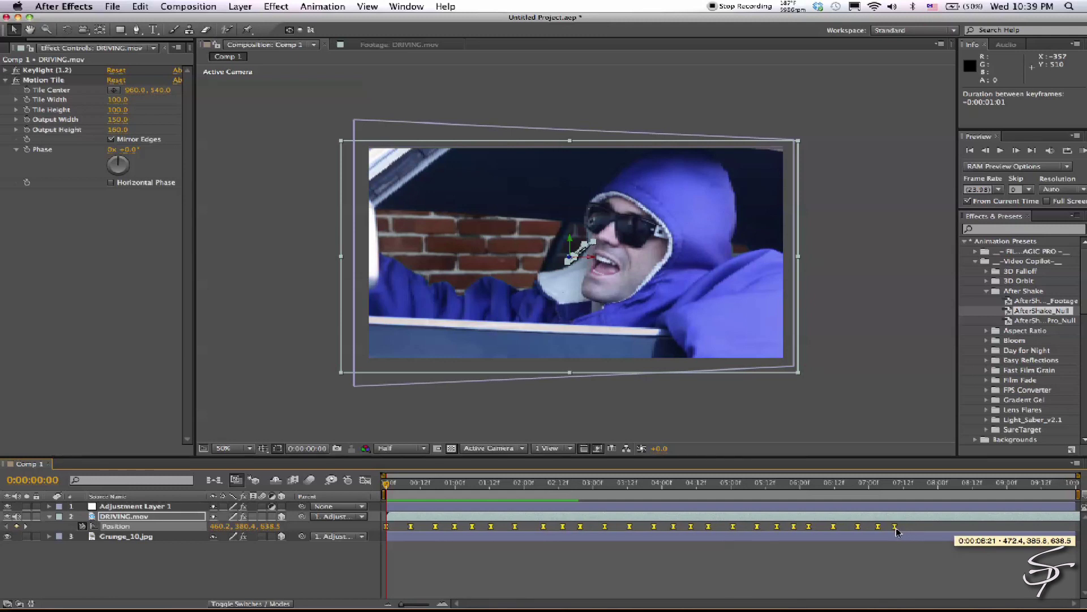
pyautogui.moveTo(897, 532); pyautogui.dragTo(898, 530)
pyautogui.click(469, 547)
pyautogui.press('space')
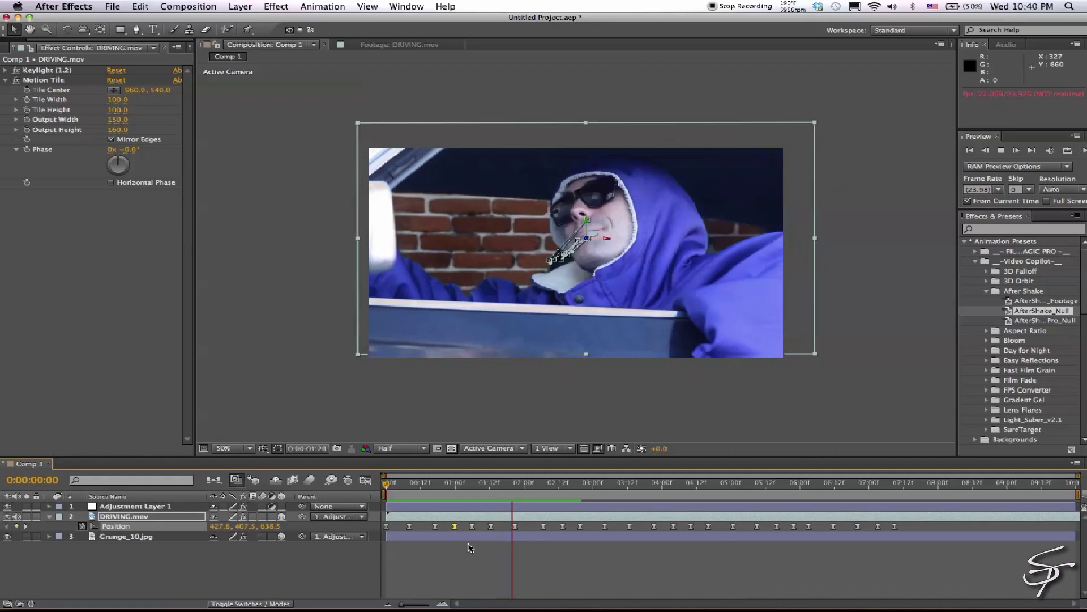
pyautogui.press('space')
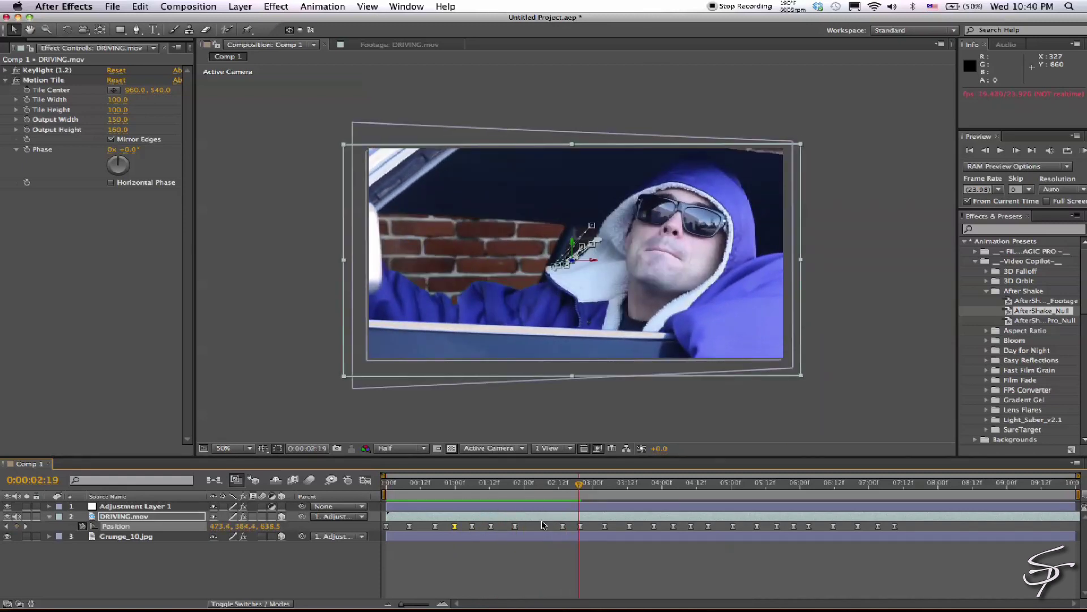
pyautogui.click(543, 527)
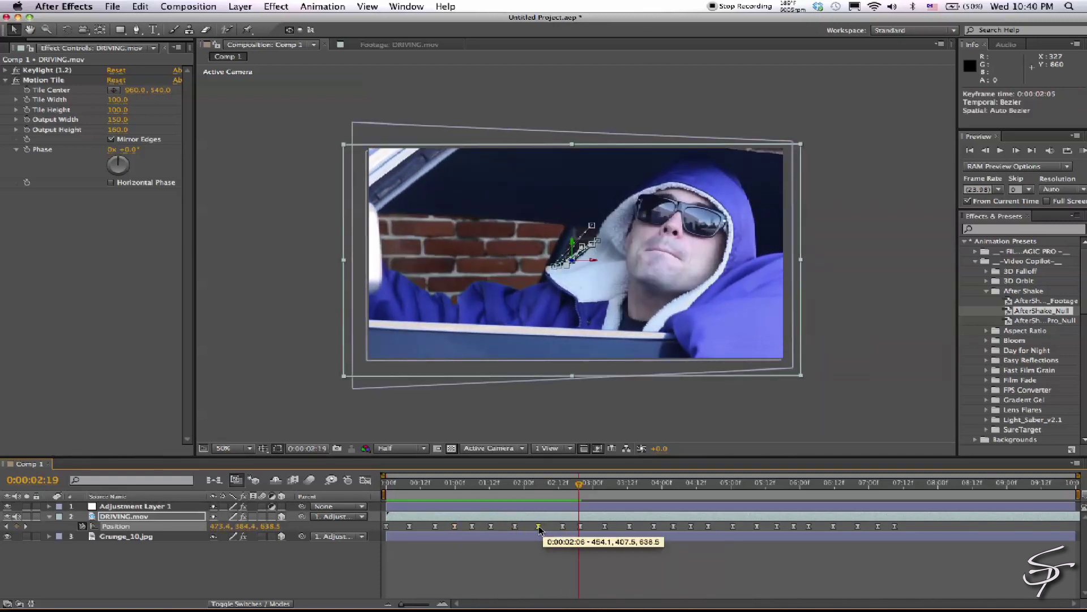
# Add Adjustment Layer 2 and apply the FMP_90sCinema preset from Cinema_Styles to it.
pyautogui.press('Home')
pyautogui.click(240, 7)
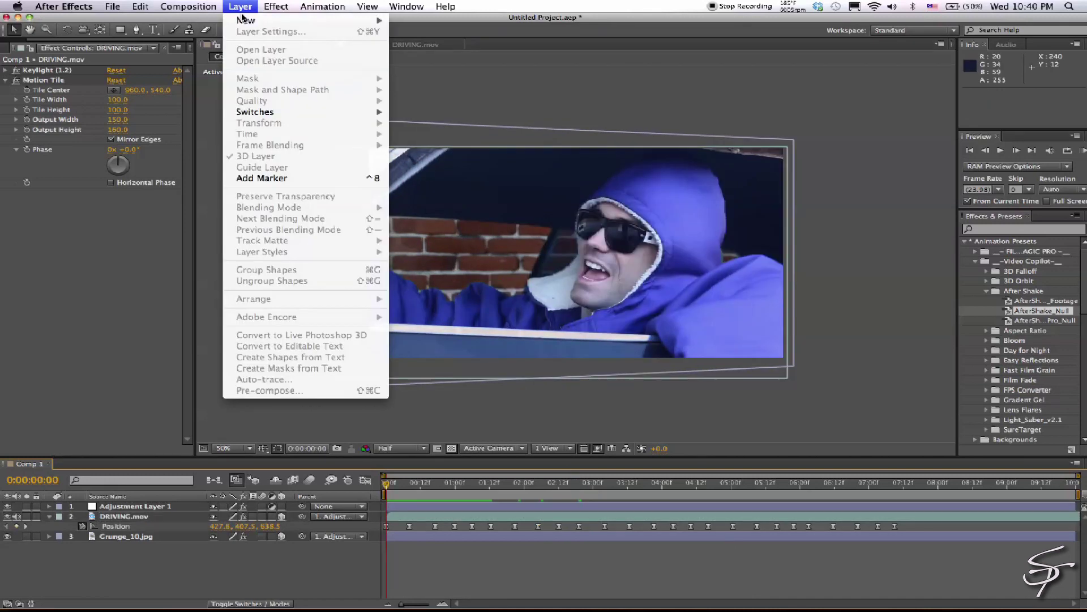
pyautogui.moveTo(246, 20)
pyautogui.click(416, 93)
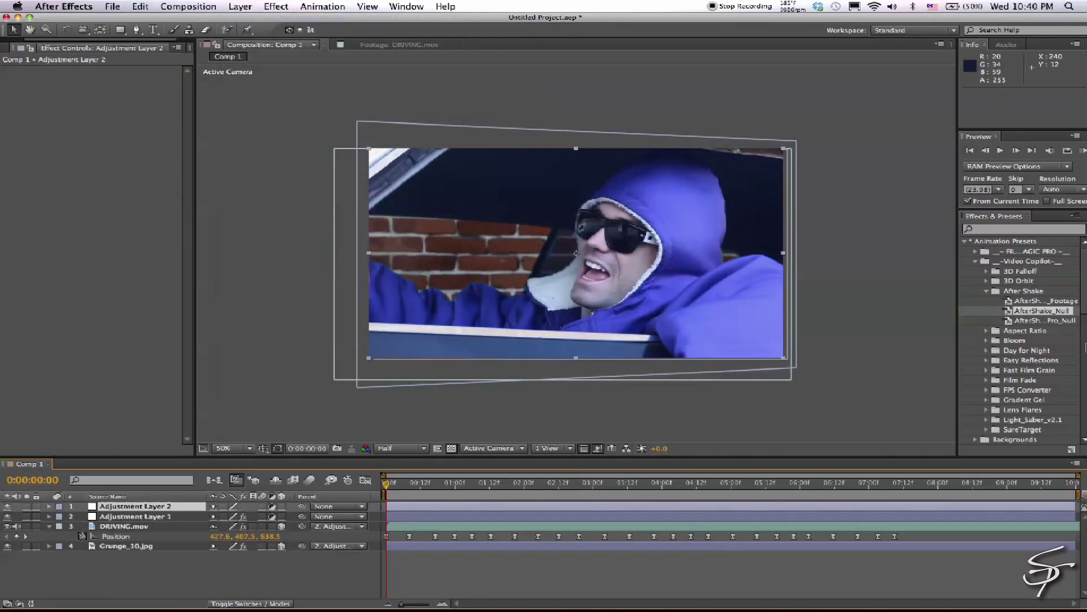
pyautogui.click(976, 252)
pyautogui.click(987, 261)
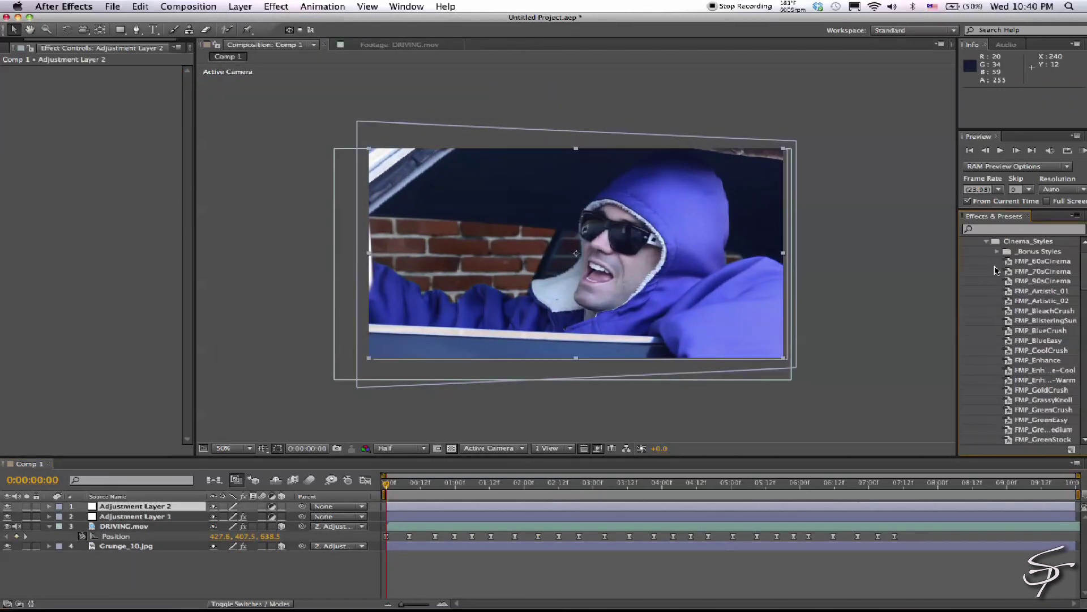
pyautogui.moveTo(1018, 287); pyautogui.dragTo(811, 507)
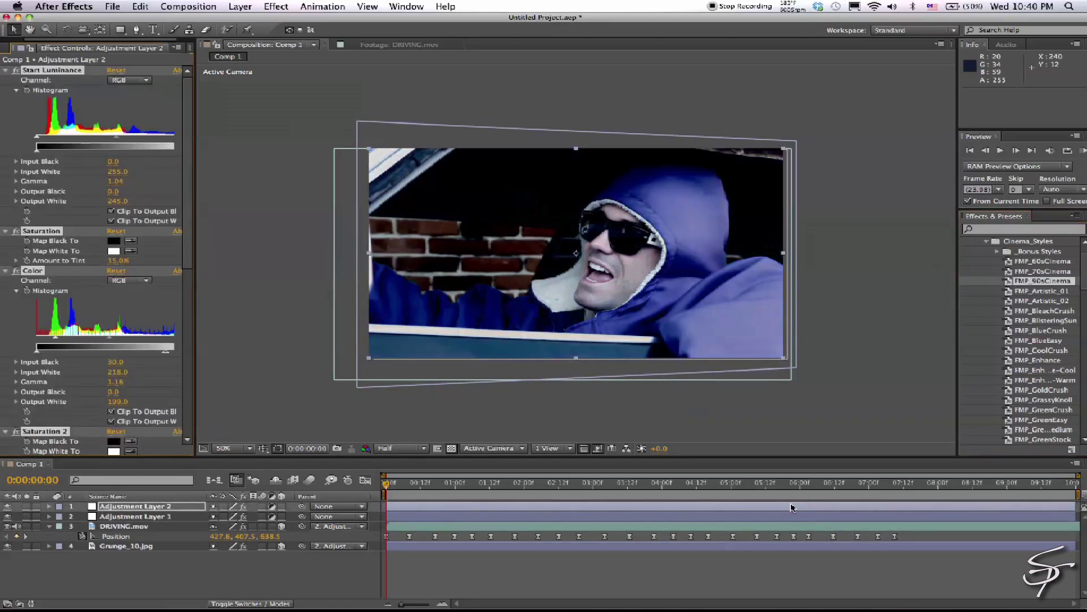
# Set Adjustment Layer 2's opacity to 50%.
pyautogui.click(793, 506)
pyautogui.press('t')
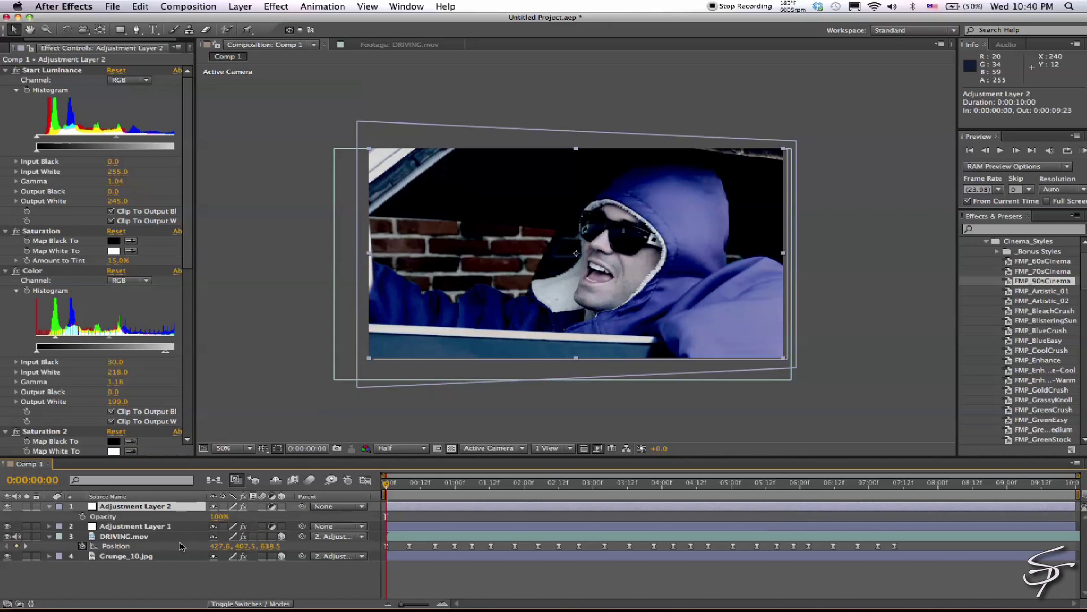
pyautogui.click(221, 516)
pyautogui.write('50')
pyautogui.press('Return')
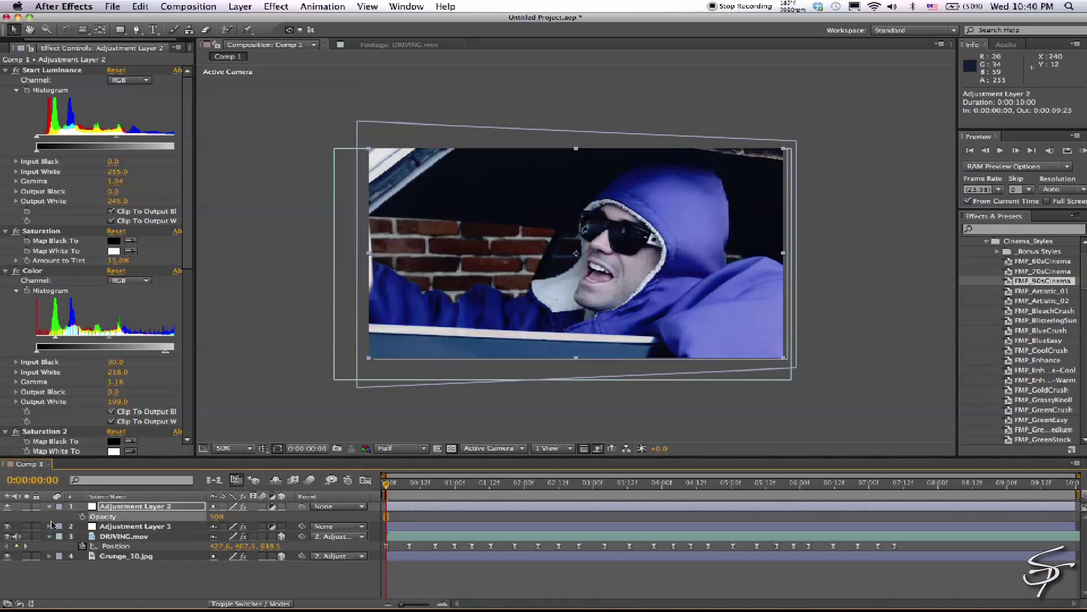
pyautogui.click(49, 506)
# Create Light 1 as an ambient light in a pale warm orange.
pyautogui.click(240, 6)
pyautogui.moveTo(249, 21)
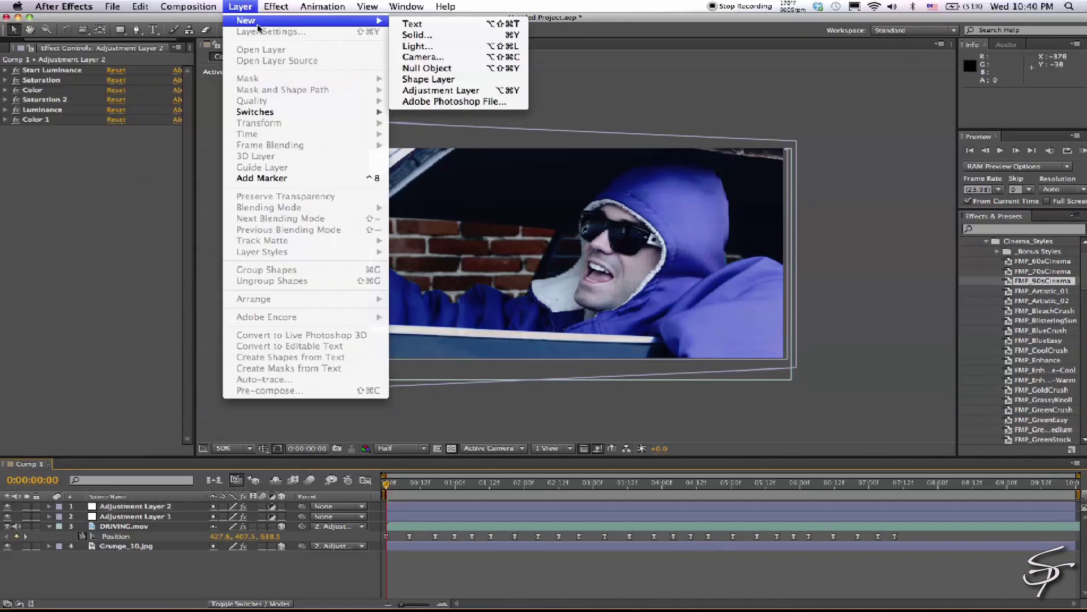
pyautogui.click(445, 47)
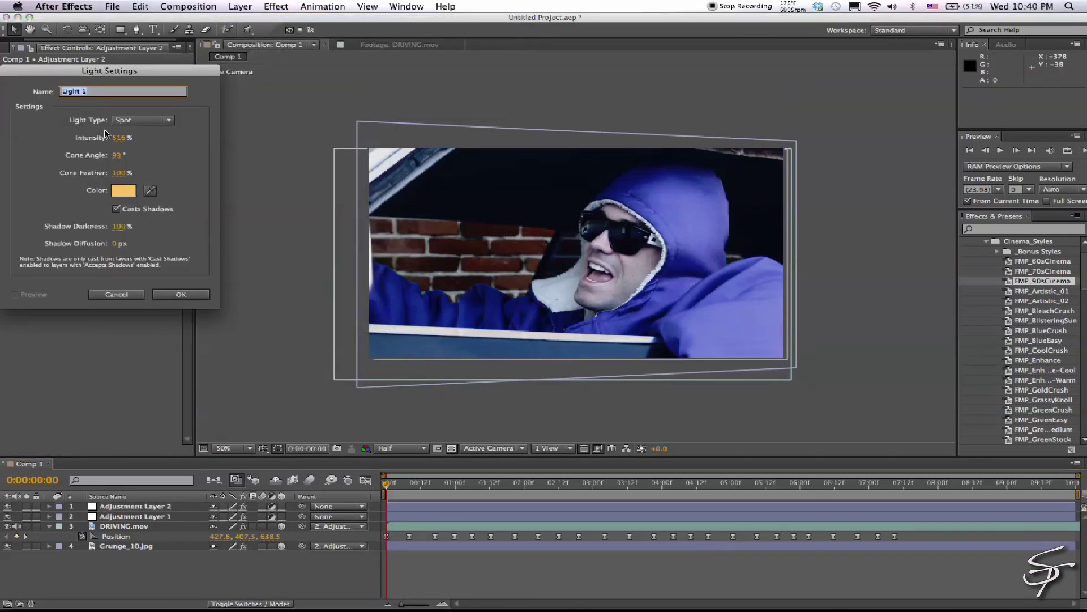
pyautogui.click(131, 120)
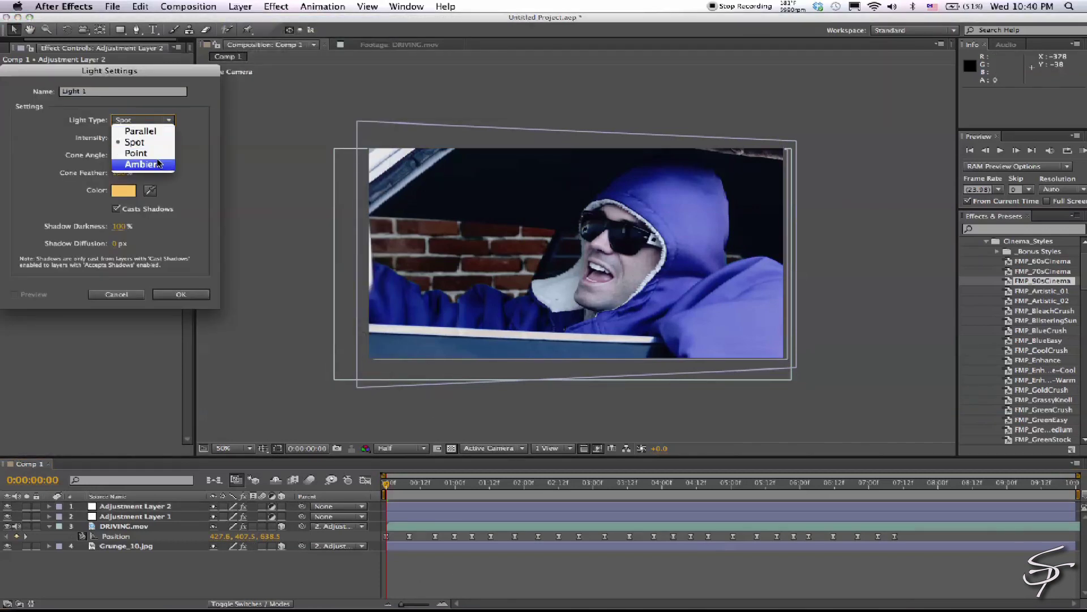
pyautogui.click(158, 164)
pyautogui.click(123, 193)
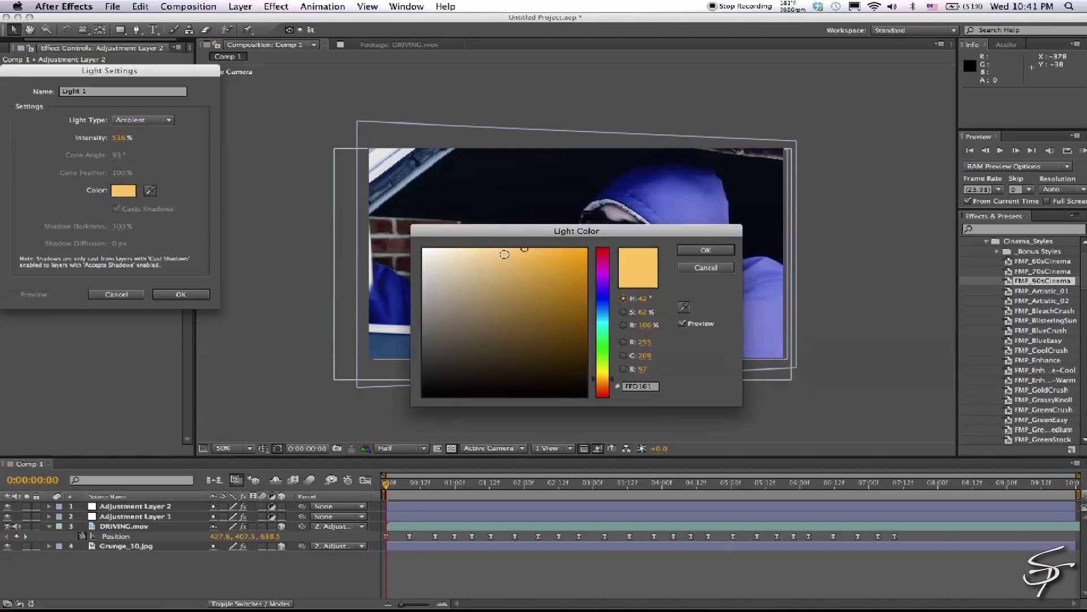
pyautogui.moveTo(504, 254); pyautogui.dragTo(477, 226)
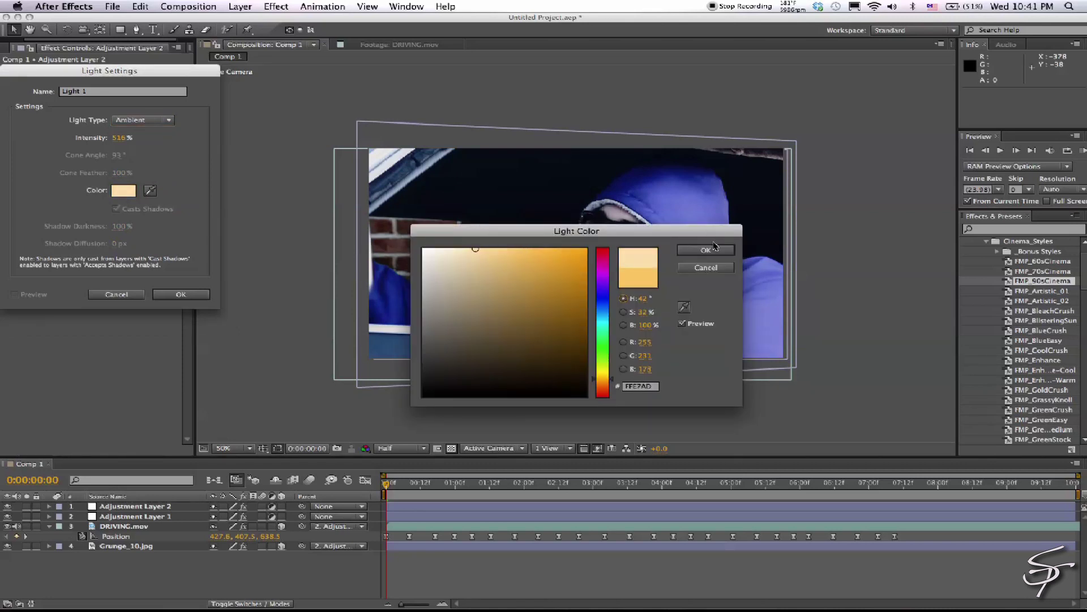
pyautogui.click(715, 250)
pyautogui.click(123, 139)
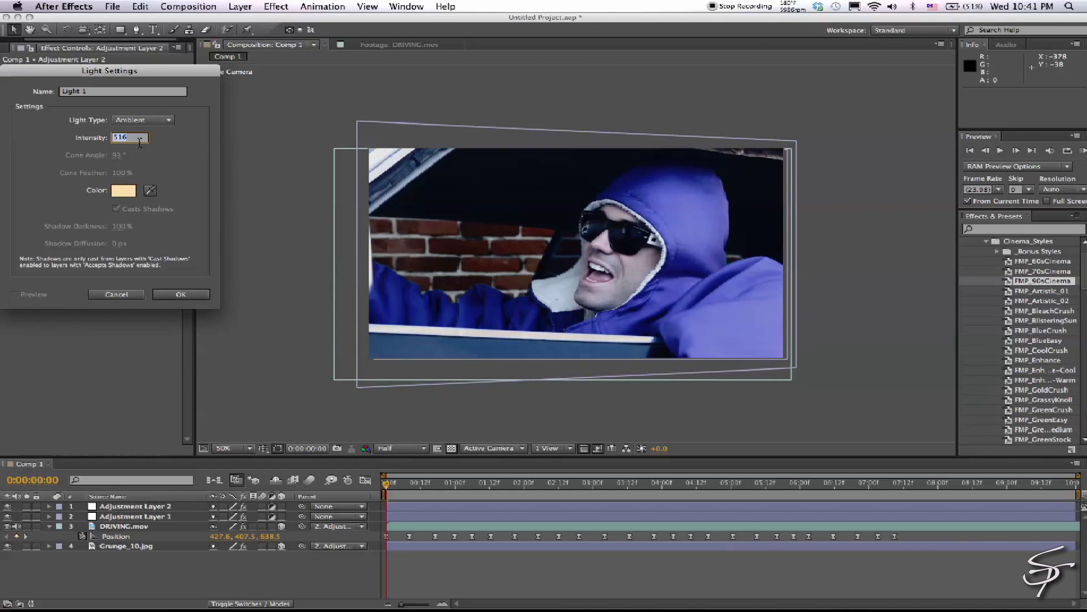
pyautogui.click(170, 294)
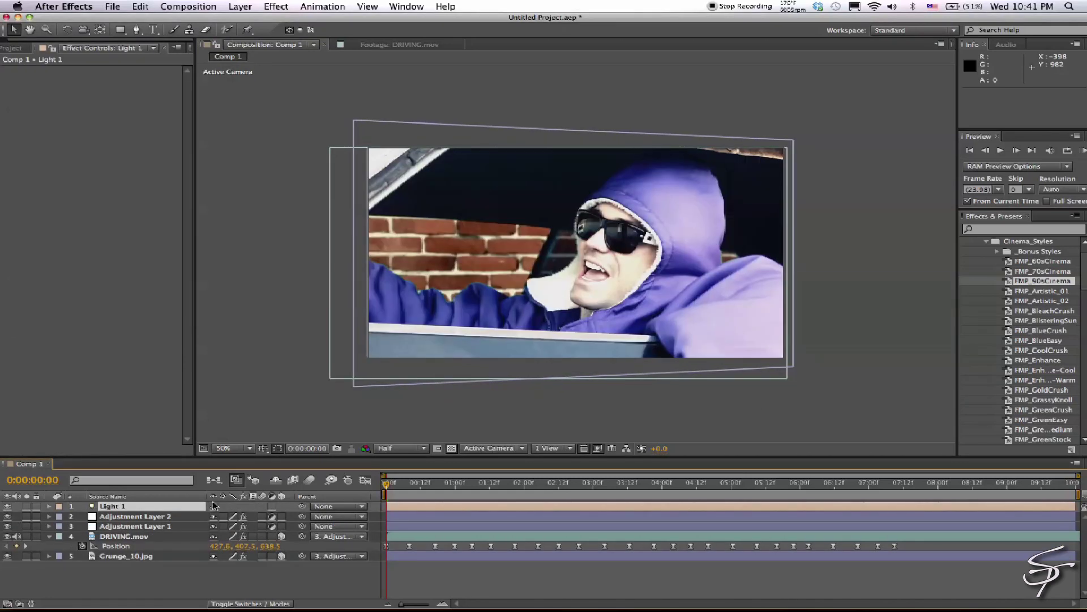
# Reapply the light settings at intensity 100, then toggle the light off and on to compare.
pyautogui.press('super+shift+alt+l')
pyautogui.click(120, 142)
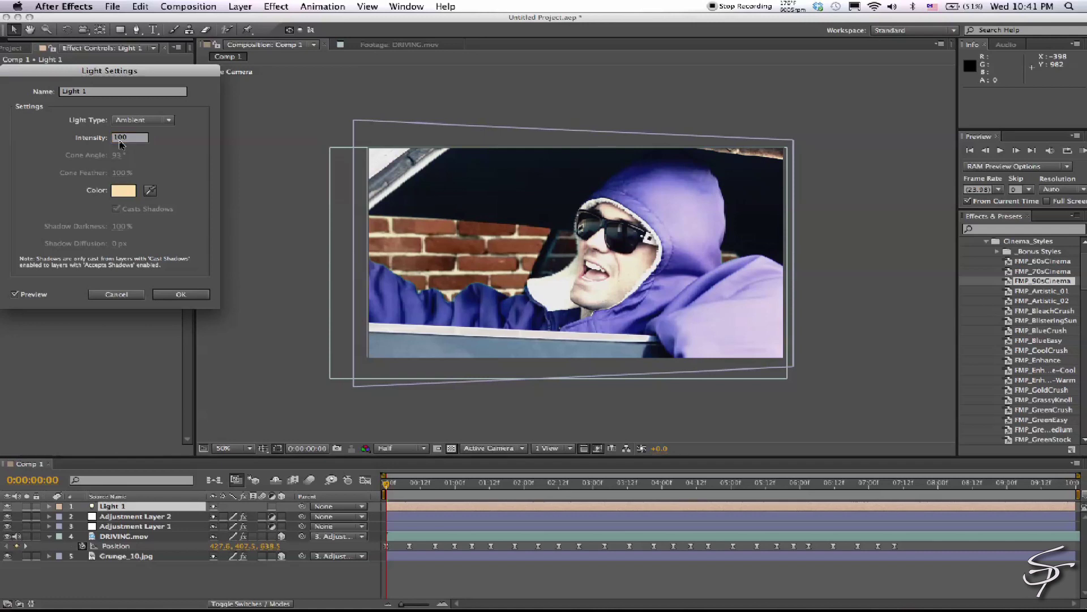
pyautogui.press('Return')
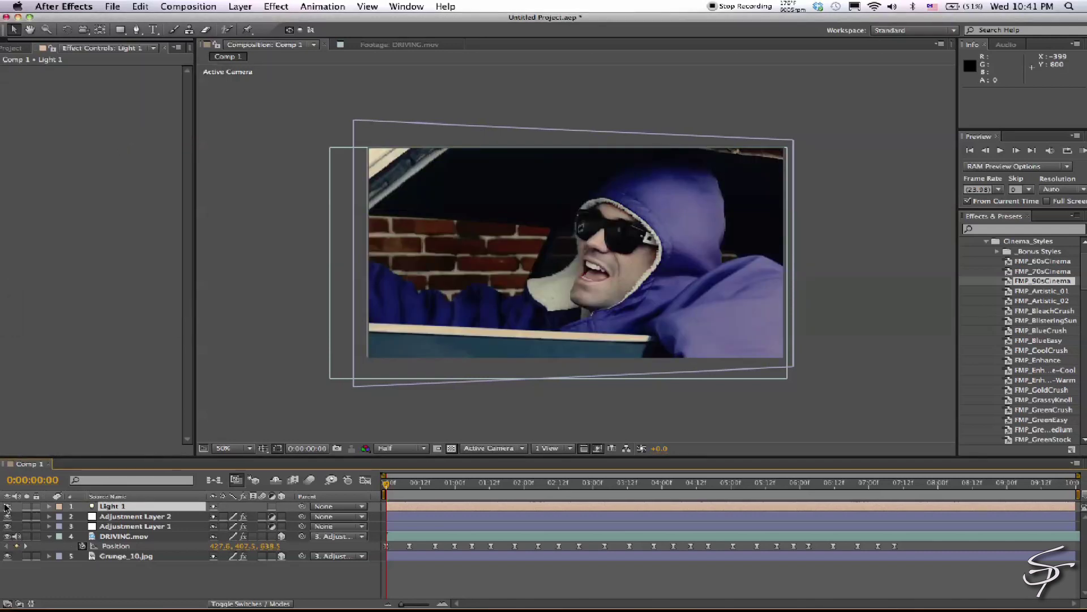
pyautogui.click(7, 505)
pyautogui.click(7, 507)
# Raise Light 1's intensity to about 124%.
pyautogui.click(49, 506)
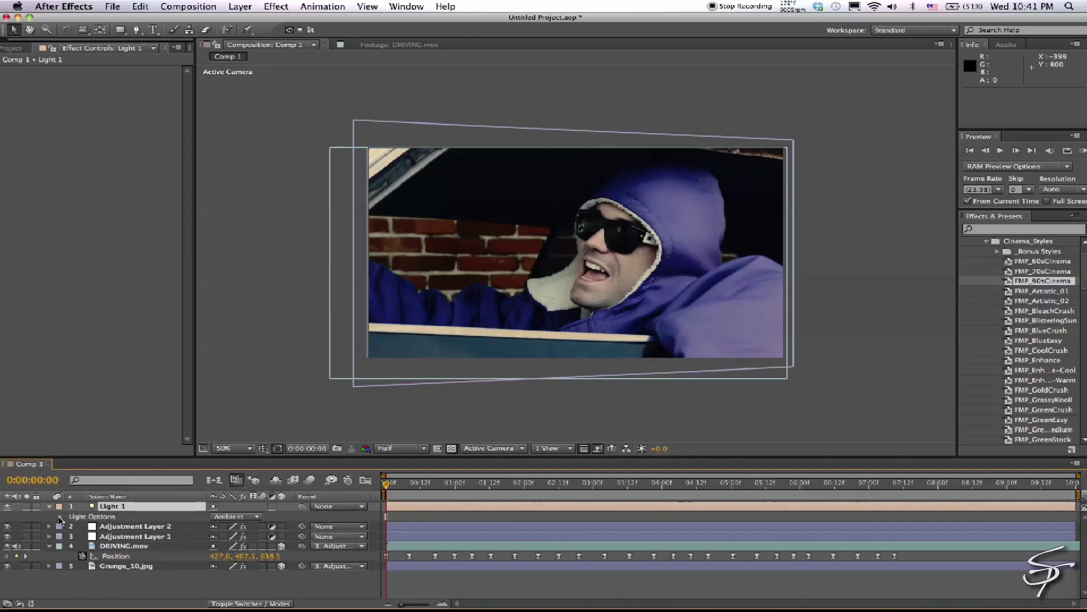
pyautogui.click(59, 516)
pyautogui.moveTo(219, 526); pyautogui.dragTo(237, 524)
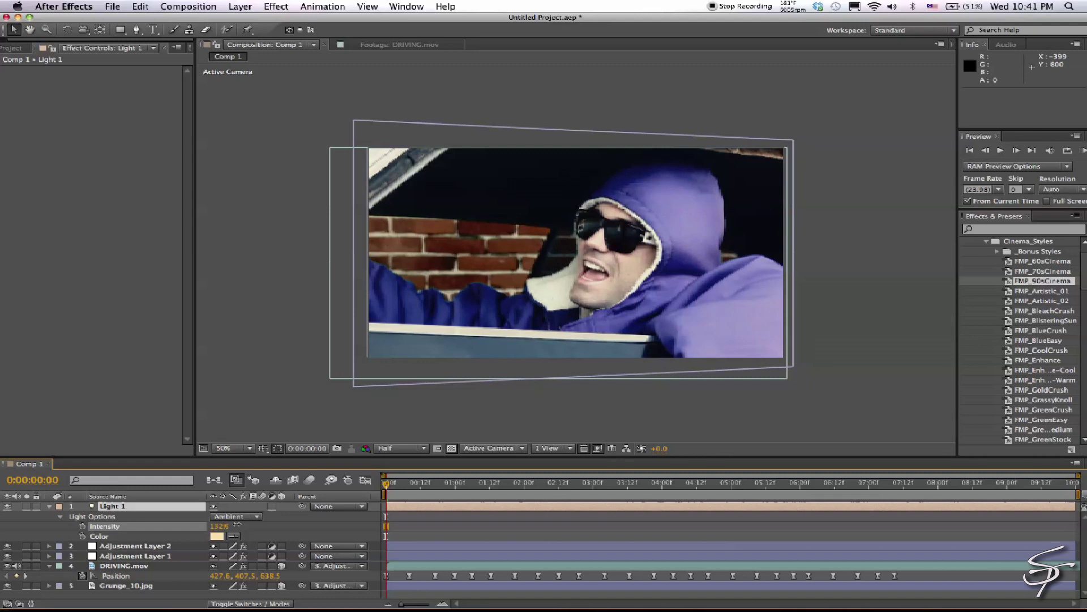
pyautogui.click(50, 505)
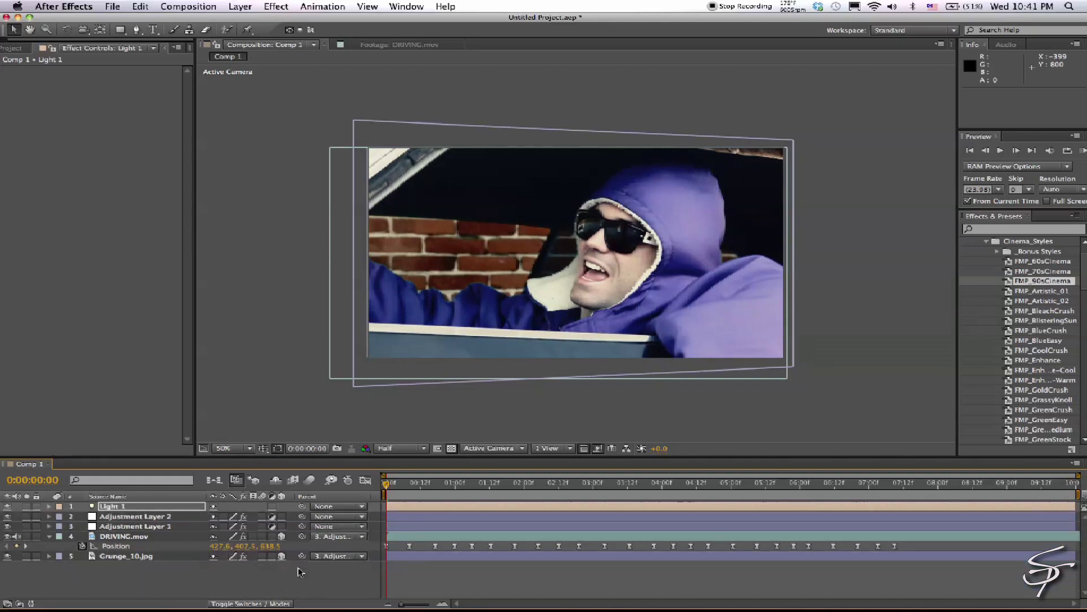
pyautogui.click(300, 571)
# Preview Comp 1 and trim it to its roughly seven-second work area.
pyautogui.hotkey('alt', '/')
pyautogui.press('KP_0')
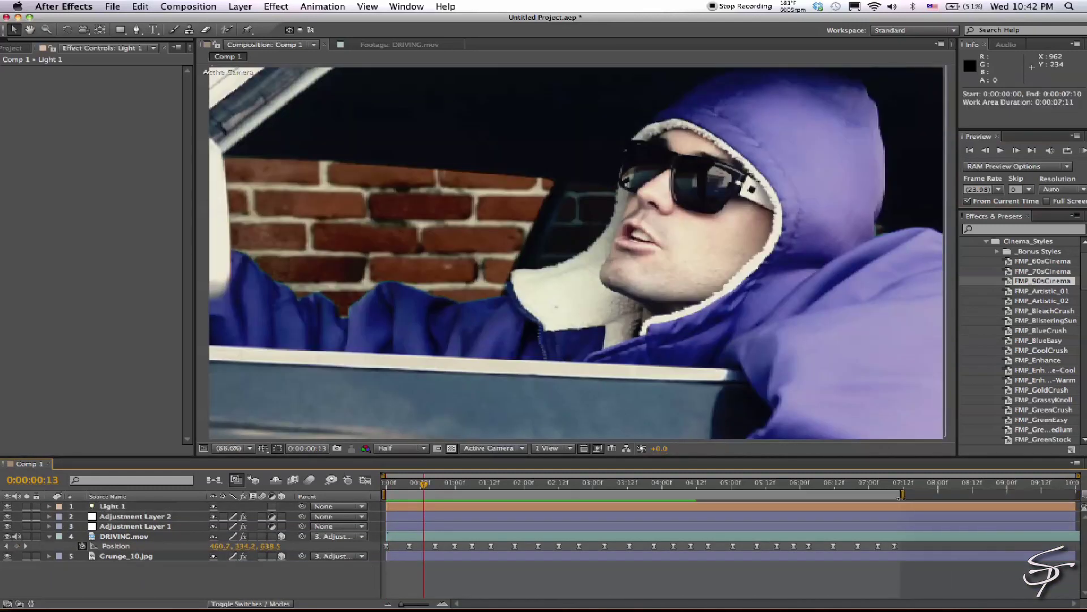
pyautogui.rightClick(849, 499)
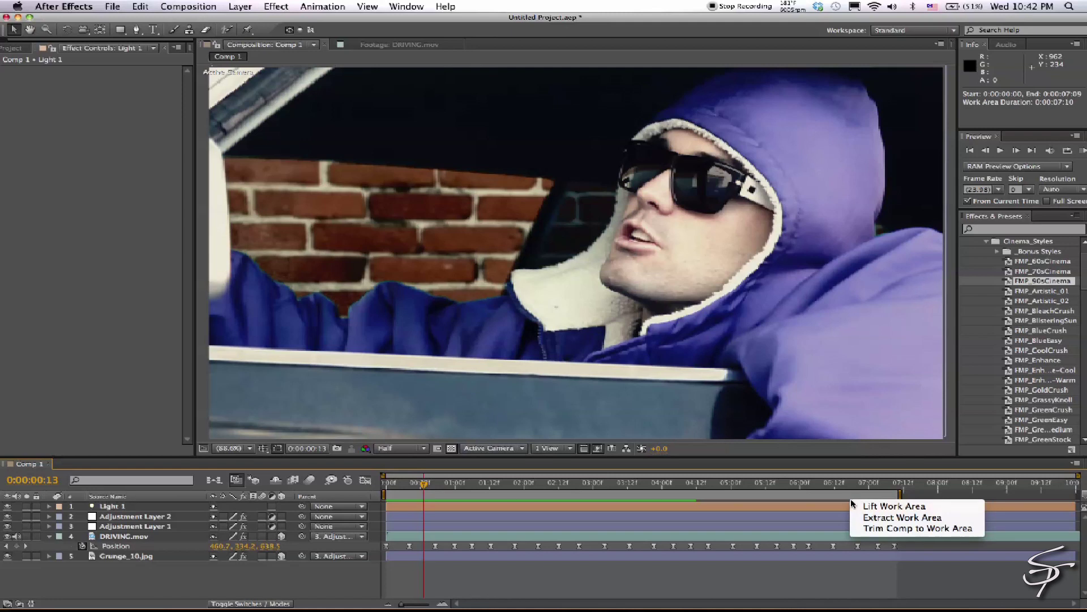
pyautogui.click(886, 528)
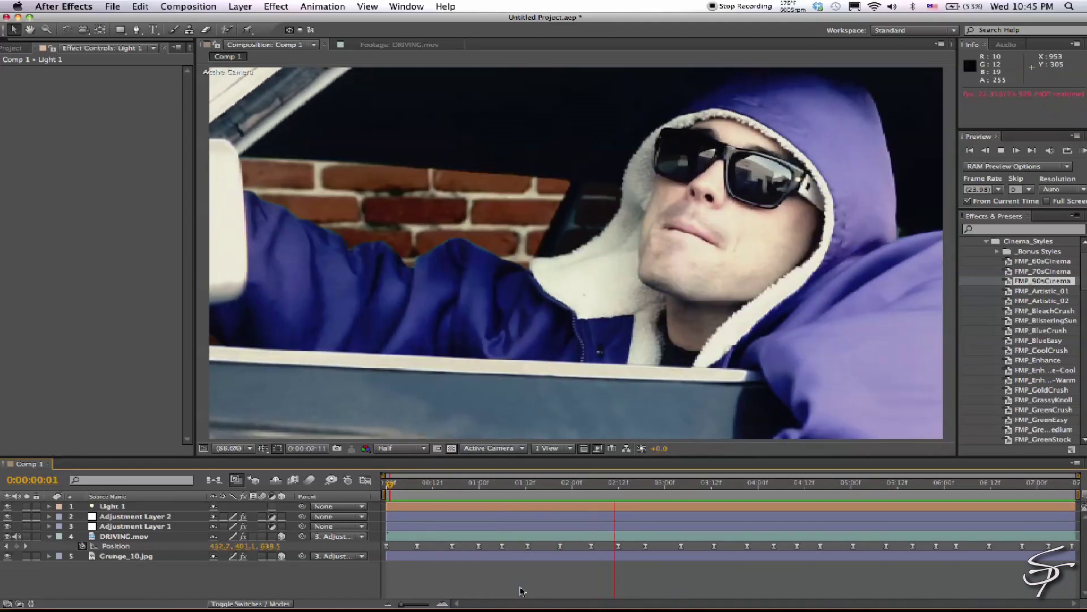